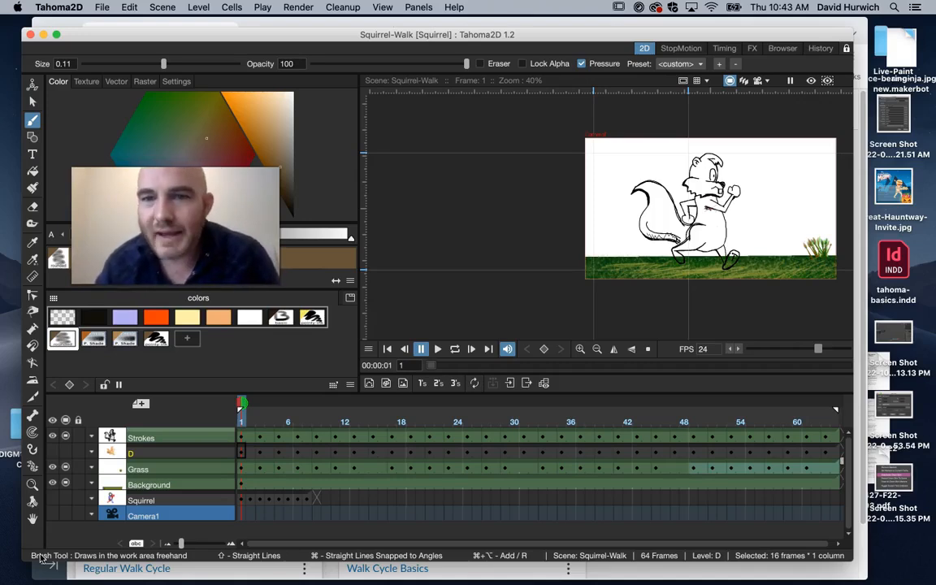
# Step: Quit the Snap Camera utility
pyautogui.click(639, 9)
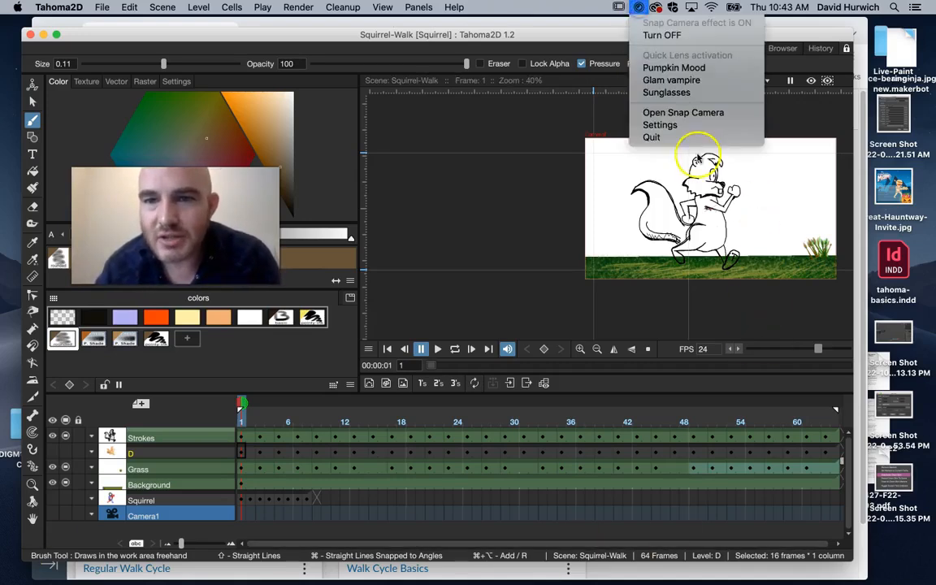
pyautogui.click(665, 134)
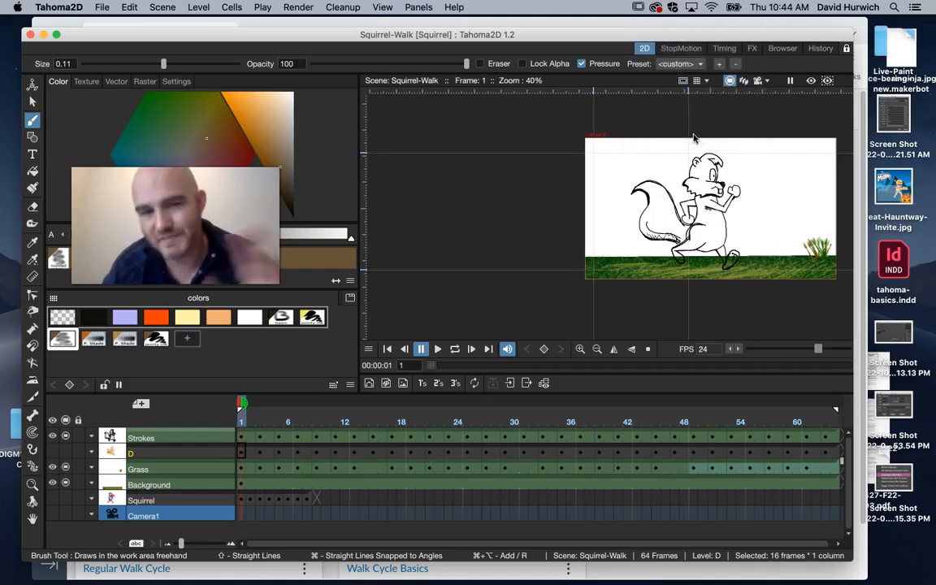
pyautogui.click(662, 143)
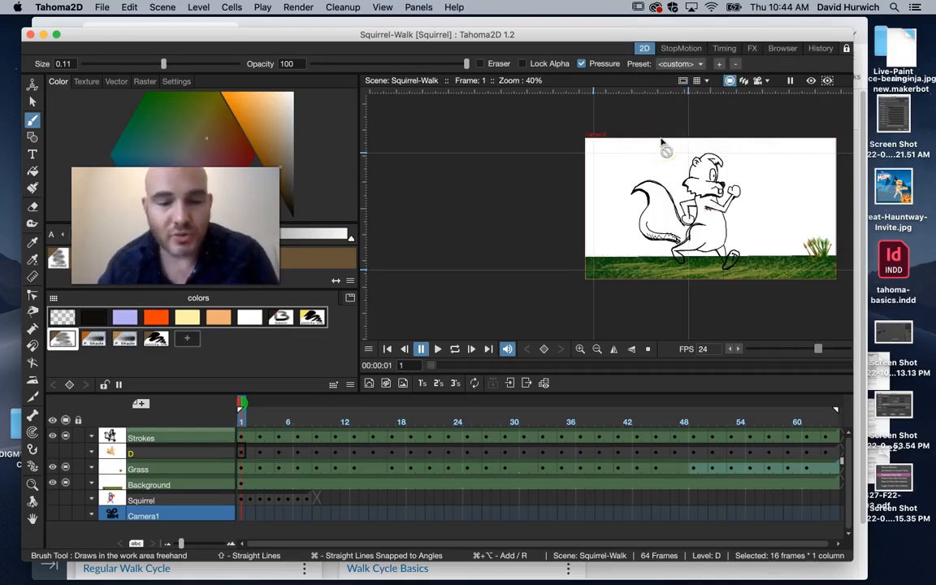
pyautogui.click(511, 492)
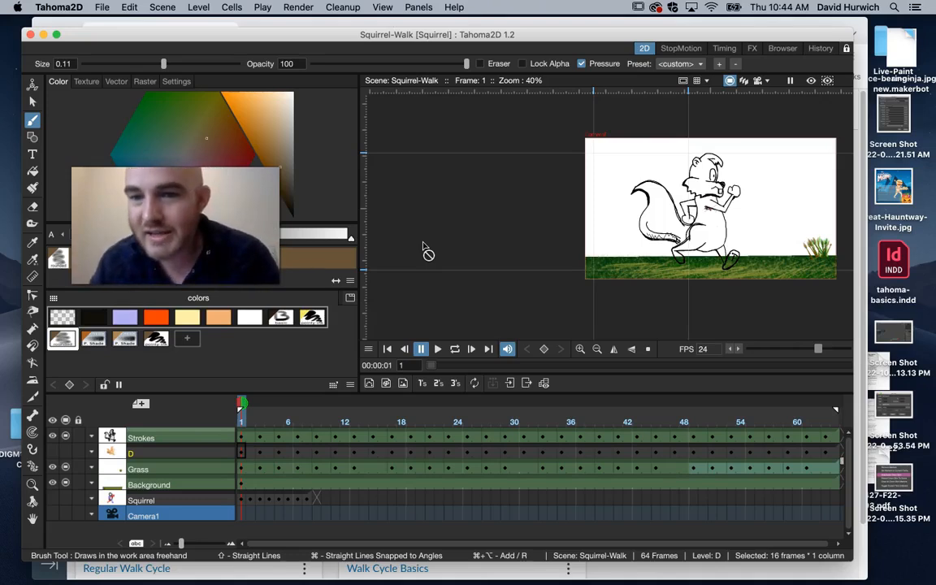
# Step: Hide the Strokes, Grass and Background layers in the viewer, show the rough Squirrel layer, and scrub its frames
pyautogui.scroll(3, 602, 216)
pyautogui.moveTo(635, 220); pyautogui.dragTo(429, 207)
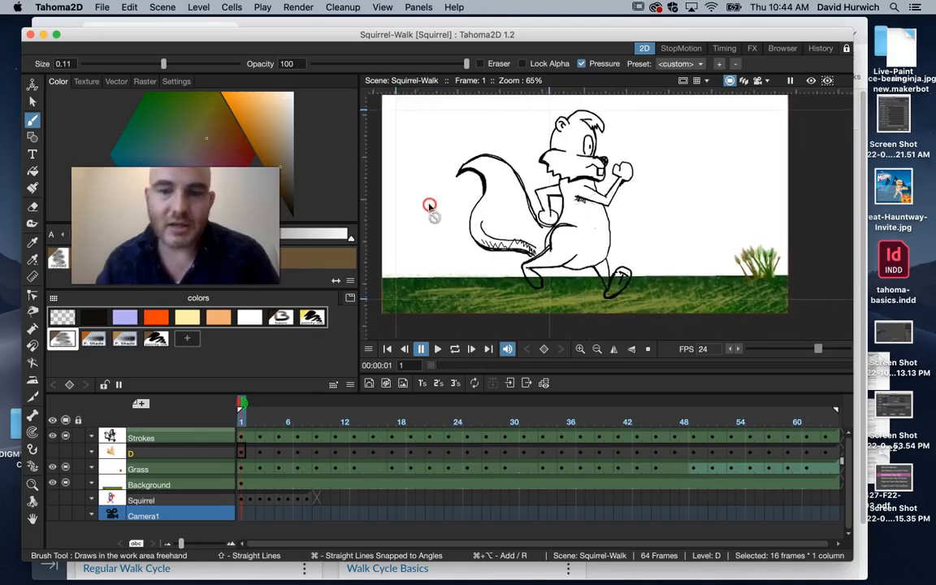
pyautogui.scroll(-1, 429, 208)
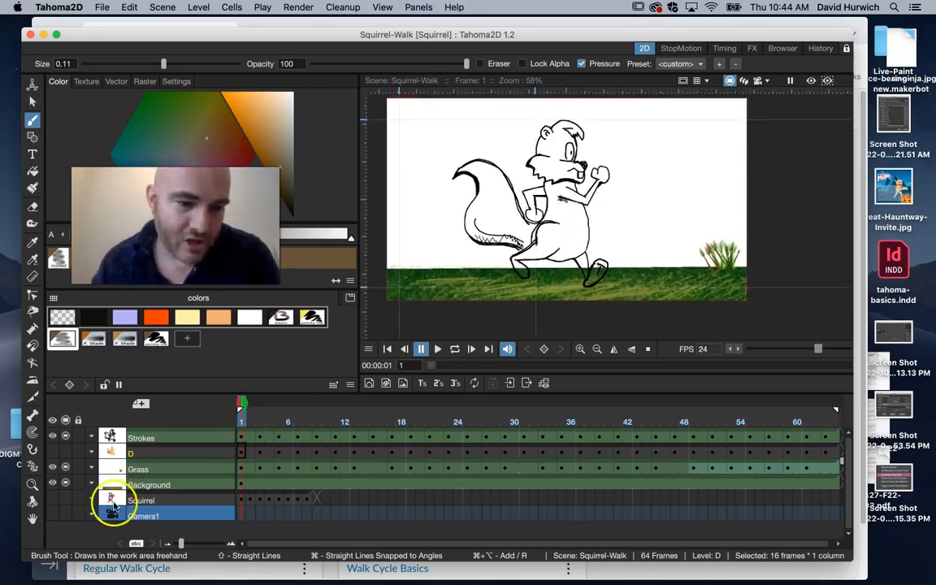
pyautogui.click(65, 471)
pyautogui.click(64, 485)
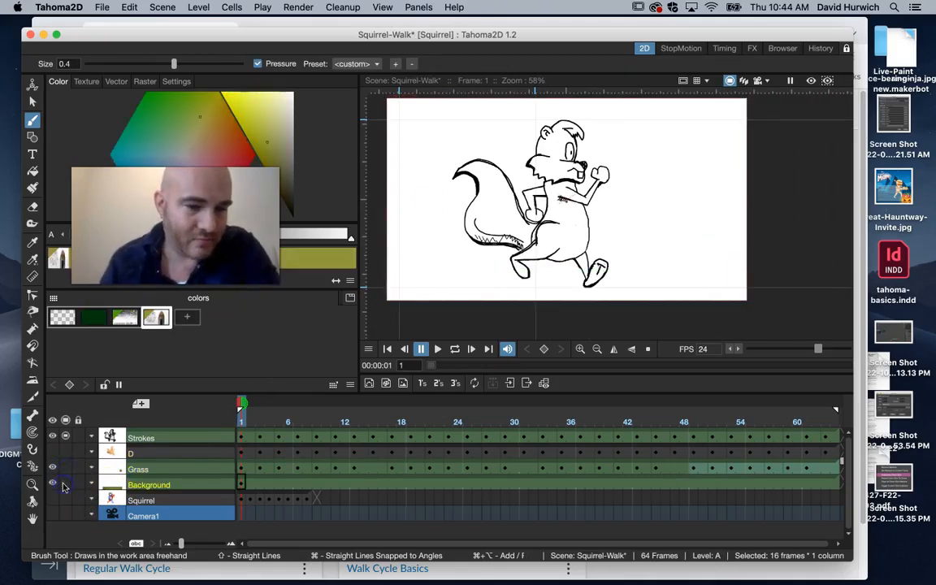
pyautogui.click(68, 438)
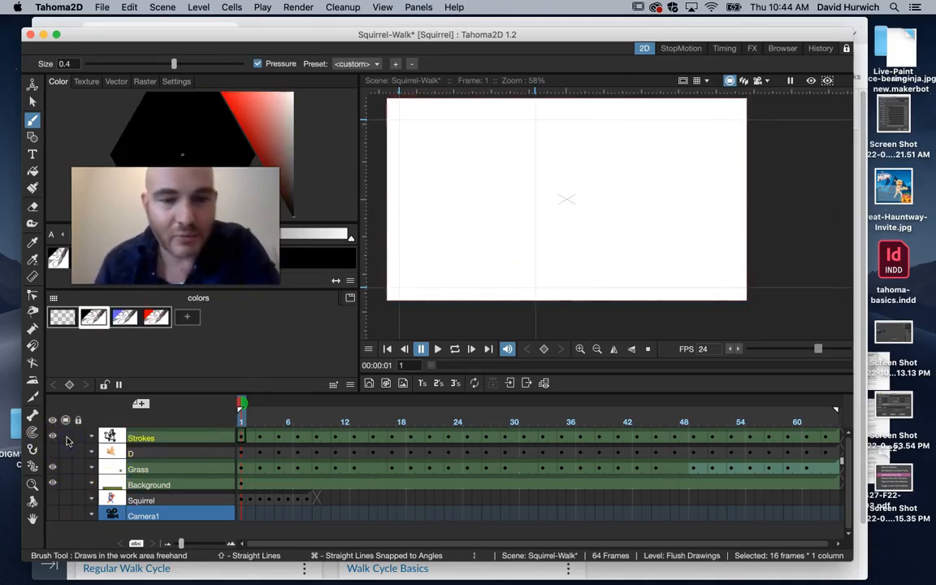
pyautogui.click(65, 500)
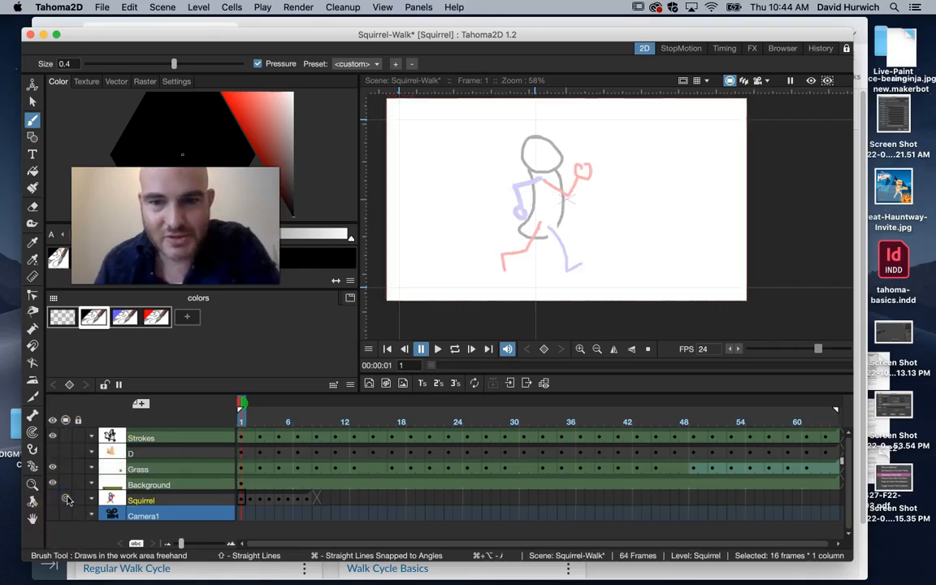
pyautogui.moveTo(240, 406)
pyautogui.mouseDown()
pyautogui.moveTo(273, 423)
pyautogui.moveTo(324, 424)
pyautogui.moveTo(240, 439)
pyautogui.moveTo(317, 449)
pyautogui.moveTo(239, 461)
pyautogui.mouseUp()
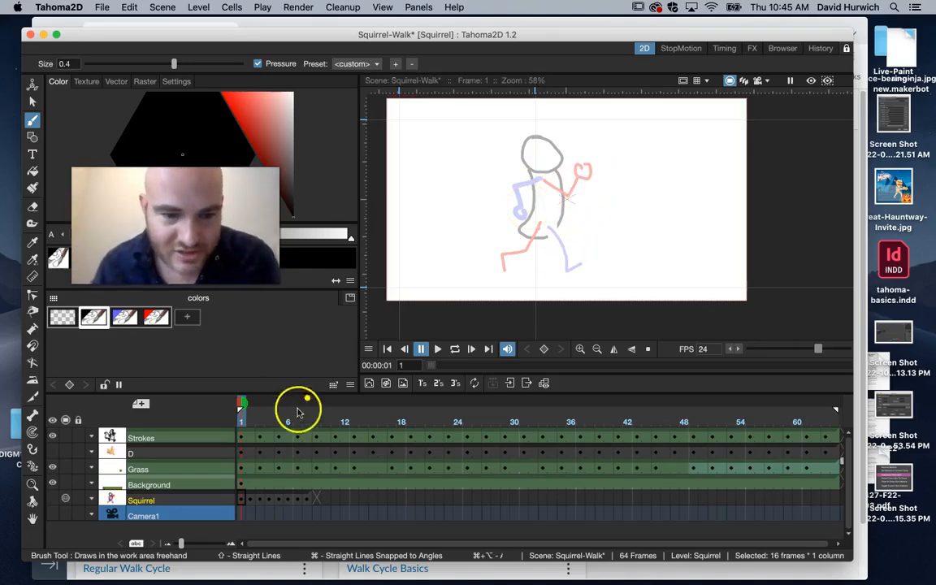
pyautogui.moveTo(248, 424)
pyautogui.mouseDown()
pyautogui.moveTo(291, 424)
pyautogui.moveTo(241, 424)
pyautogui.mouseUp()
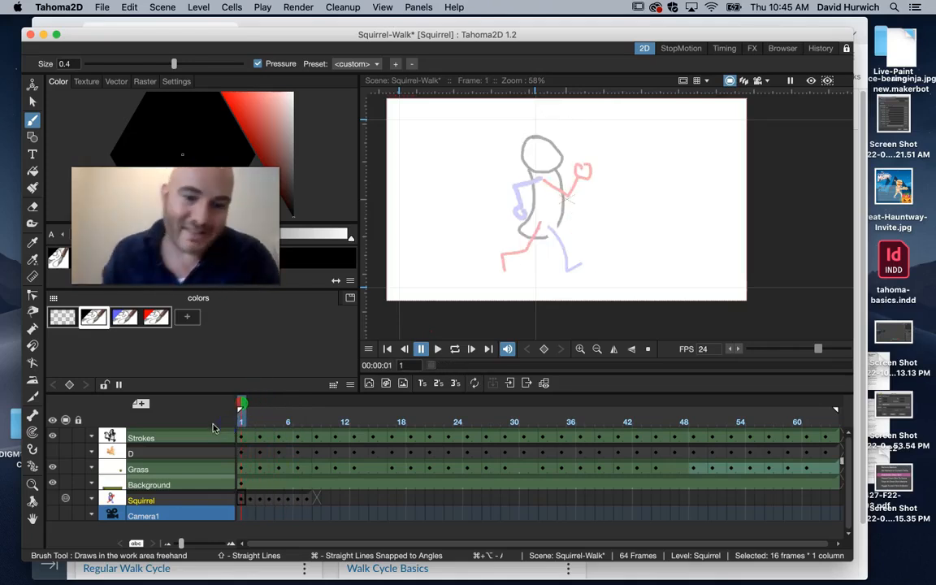
# Step: Show the inked Strokes layer again and hide the rough Squirrel layer in the viewer
pyautogui.click(65, 438)
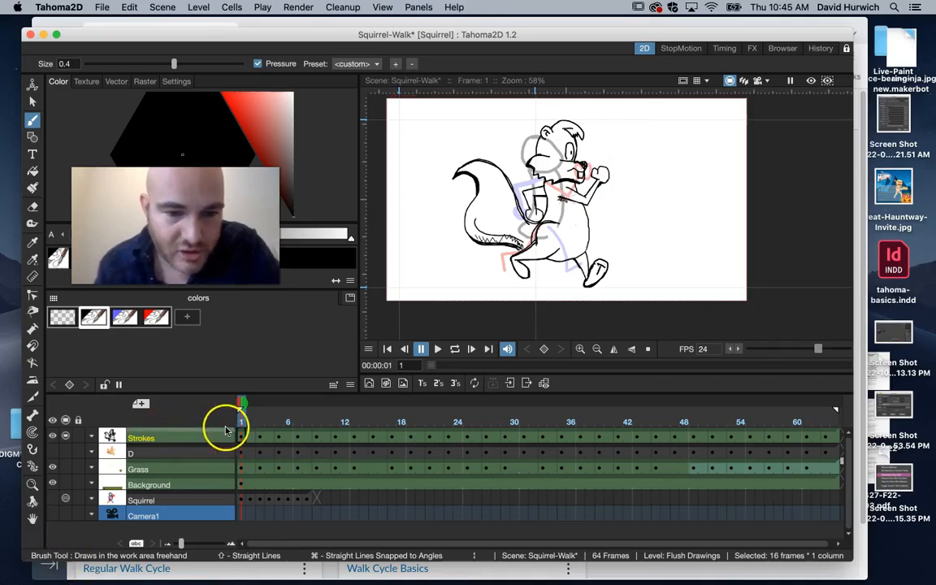
pyautogui.moveTo(240, 415)
pyautogui.mouseDown()
pyautogui.moveTo(248, 418)
pyautogui.moveTo(241, 423)
pyautogui.mouseUp()
pyautogui.click(64, 501)
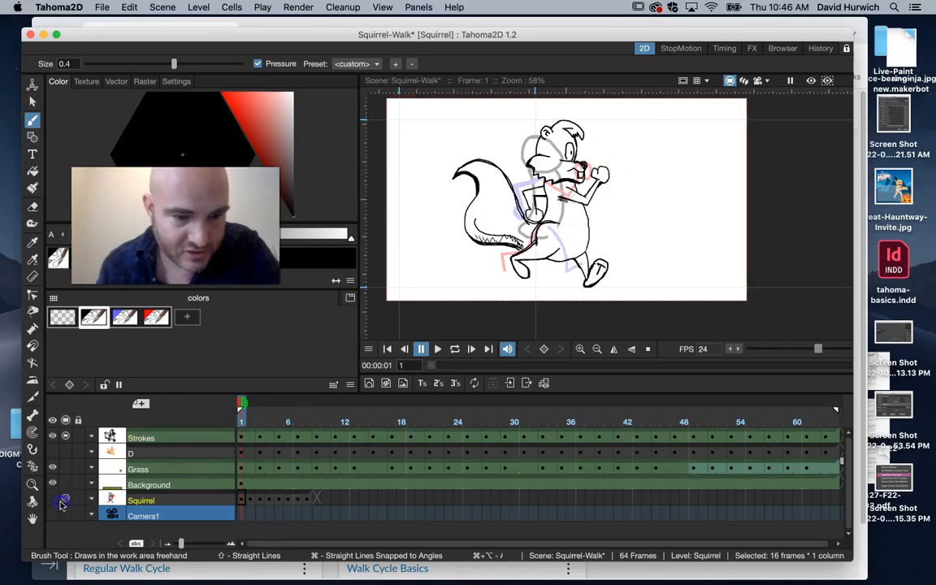
# Step: Step through the inked walk poses at frames 1, 3, 5 and 7 to compare the squirrel's height
pyautogui.moveTo(246, 406); pyautogui.dragTo(261, 425)
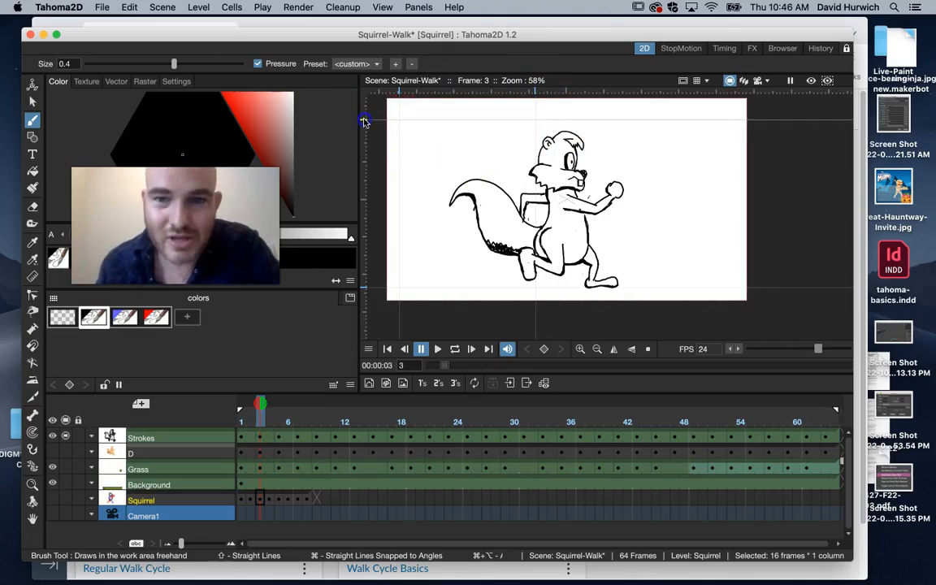
pyautogui.click(238, 422)
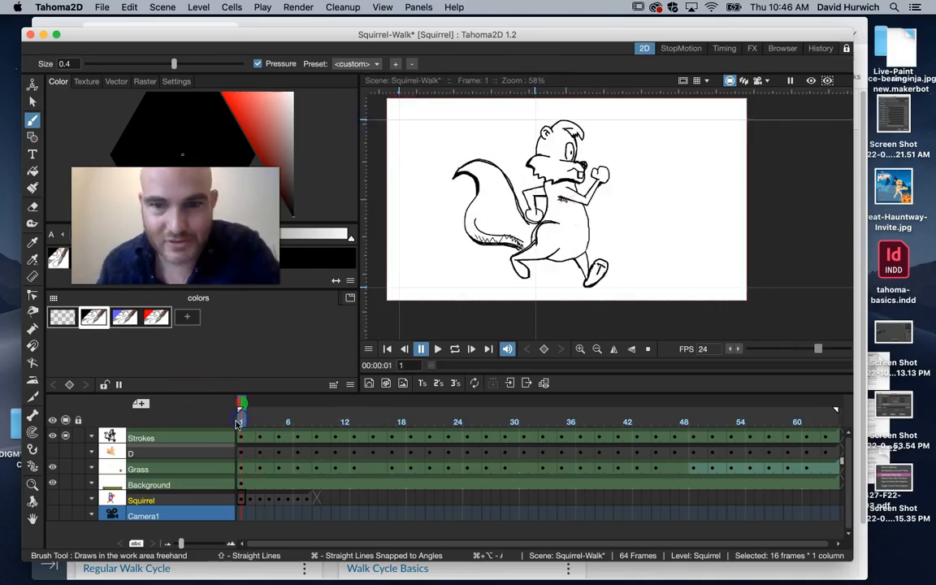
pyautogui.click(259, 423)
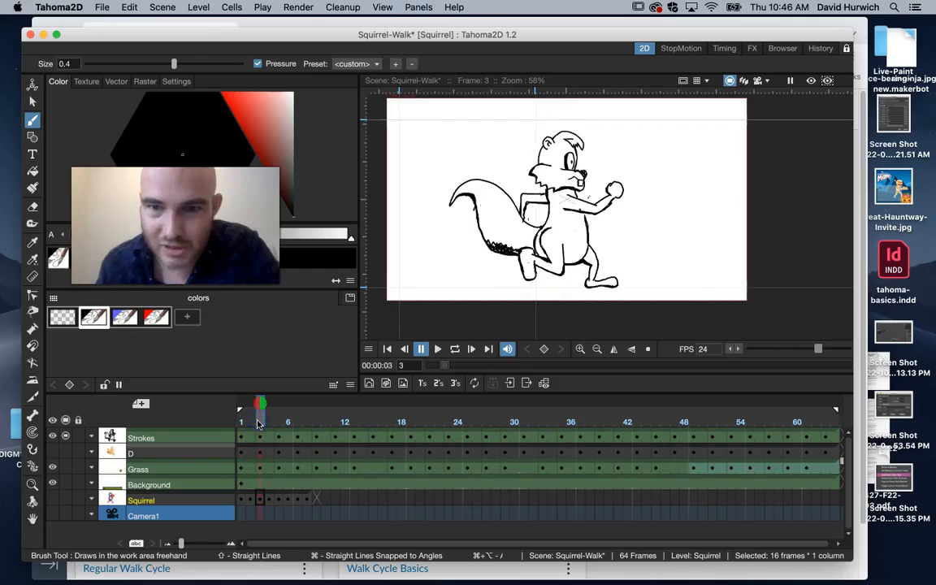
pyautogui.click(278, 423)
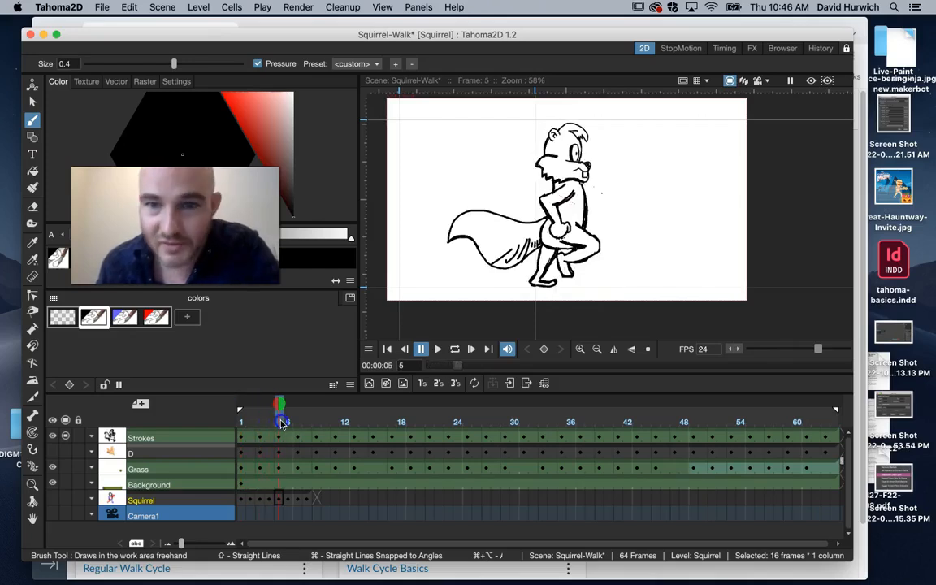
pyautogui.click(297, 422)
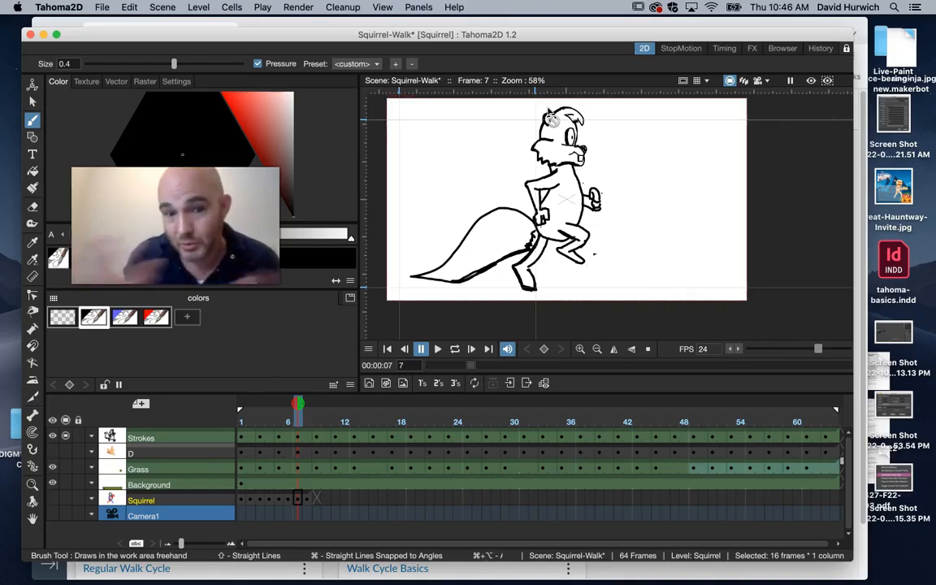
# Step: Switch to the Selection tool and scrub the inked walk cycle forward to frame 22 and back to frame 1
pyautogui.click(31, 101)
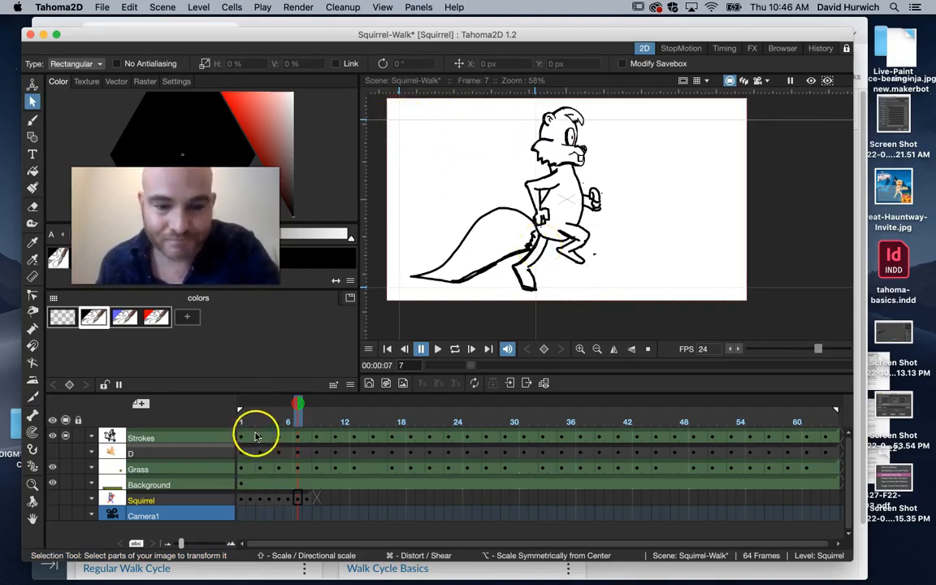
pyautogui.moveTo(243, 423); pyautogui.dragTo(209, 426)
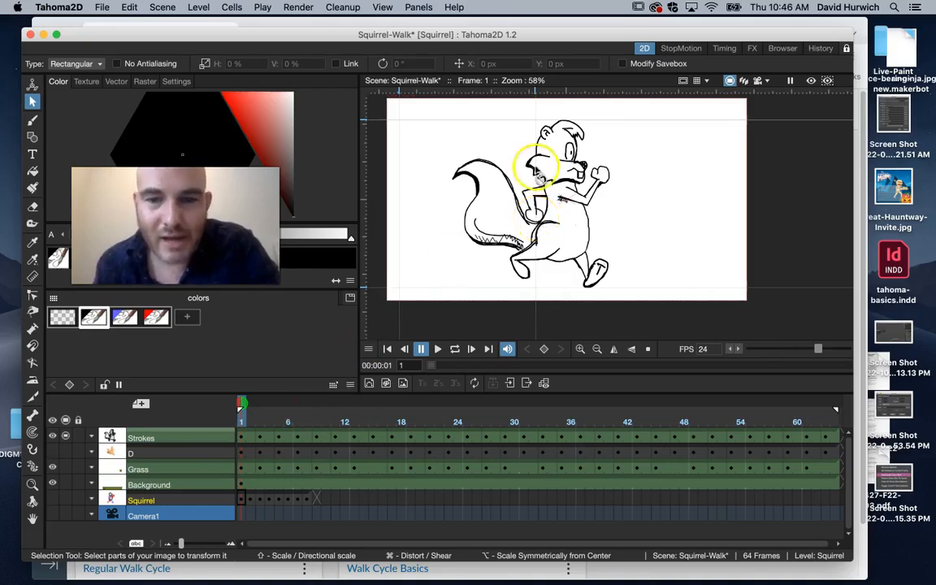
pyautogui.moveTo(512, 188); pyautogui.dragTo(452, 191)
pyautogui.moveTo(243, 404)
pyautogui.mouseDown()
pyautogui.moveTo(246, 416)
pyautogui.moveTo(267, 404)
pyautogui.moveTo(355, 404)
pyautogui.mouseUp()
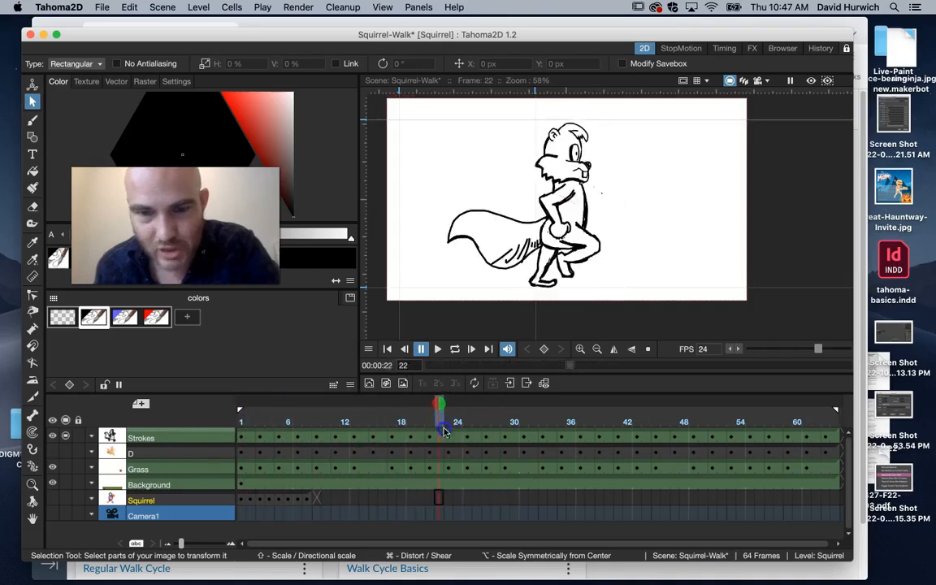
pyautogui.click(244, 437)
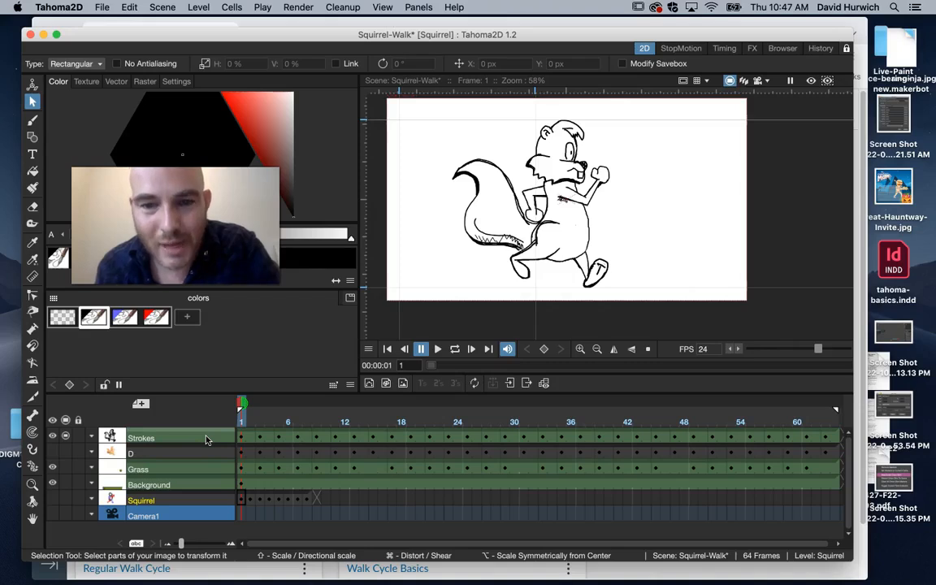
pyautogui.moveTo(255, 438)
pyautogui.mouseDown()
pyautogui.moveTo(248, 437)
pyautogui.moveTo(455, 442)
pyautogui.moveTo(260, 436)
pyautogui.moveTo(509, 431)
pyautogui.moveTo(244, 433)
pyautogui.moveTo(512, 428)
pyautogui.moveTo(233, 429)
pyautogui.mouseUp()
# Step: Compare the Strokes drawing at frame 1 with the one at frame 9
pyautogui.click(242, 436)
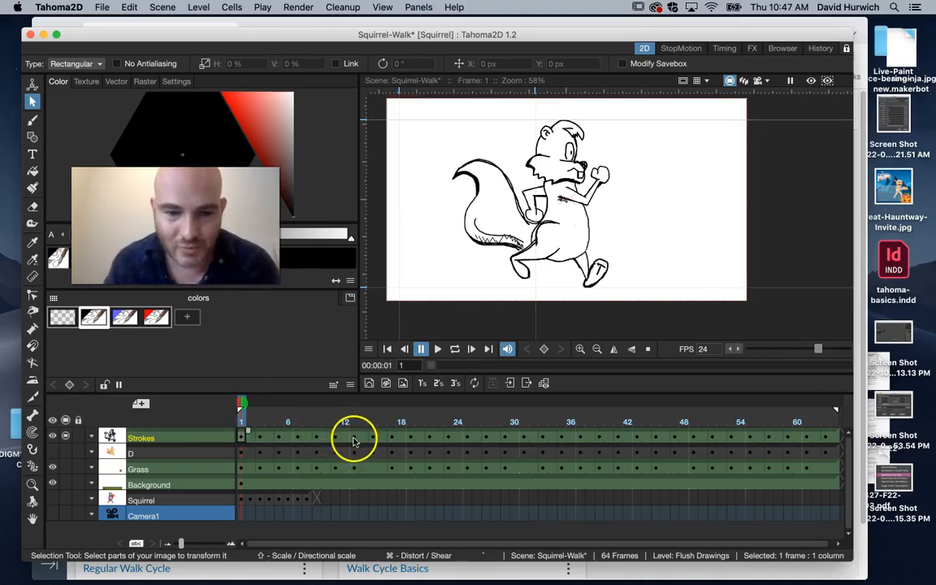
pyautogui.moveTo(242, 404); pyautogui.dragTo(319, 414)
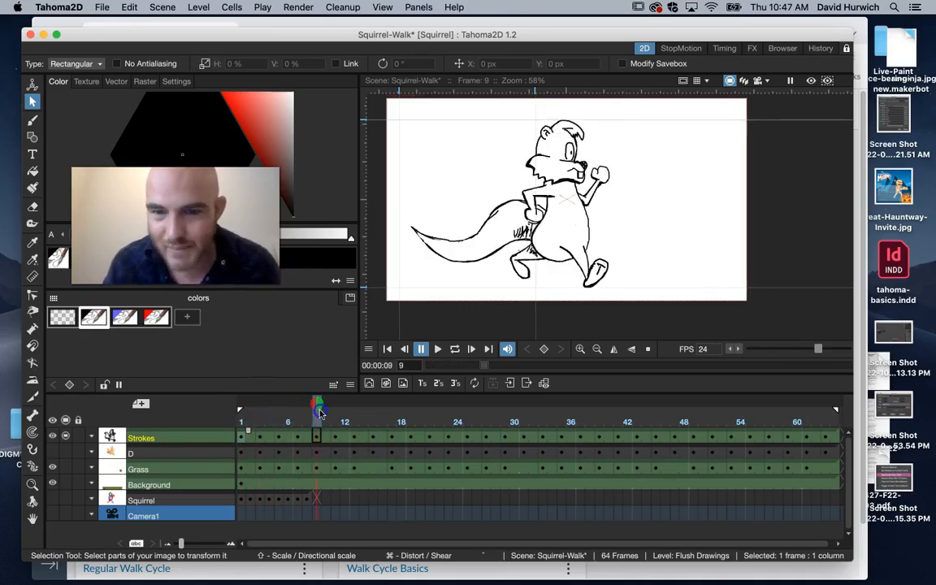
pyautogui.click(242, 422)
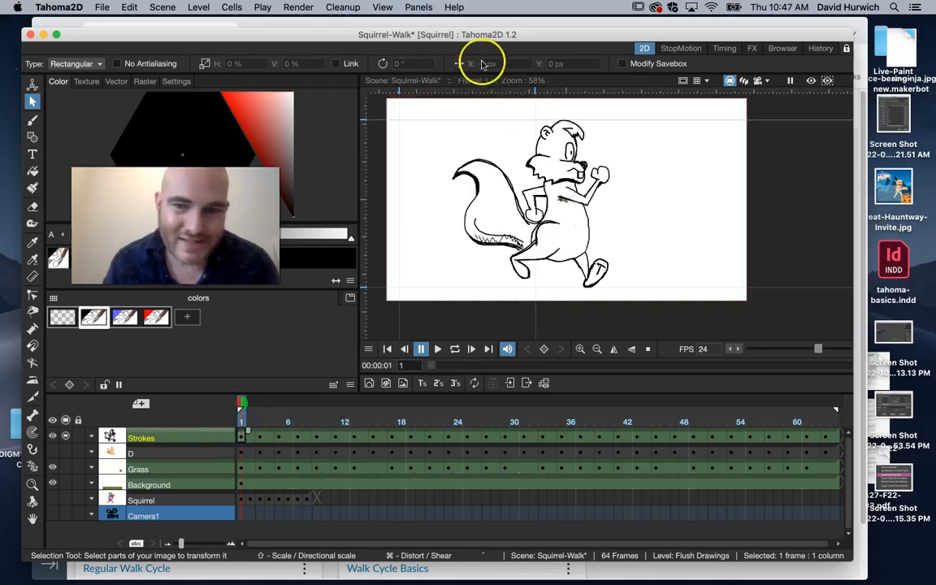
# Step: Select the squirrel drawing at frame 1, followed by frames 1 to 16 of the Strokes layer, and look over the copy and paste commands
pyautogui.moveTo(435, 111)
pyautogui.mouseDown()
pyautogui.moveTo(654, 272)
pyautogui.moveTo(655, 292)
pyautogui.mouseUp()
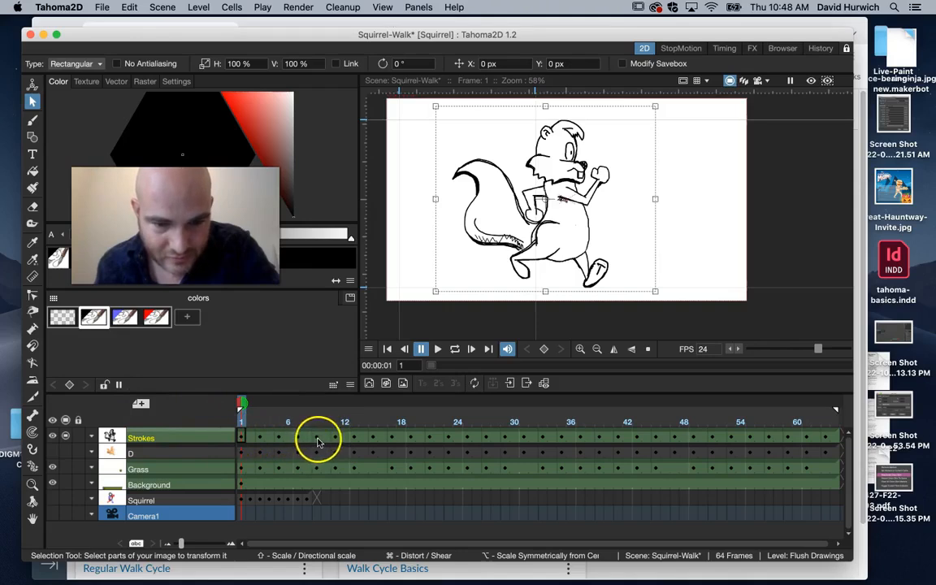
pyautogui.click(372, 439)
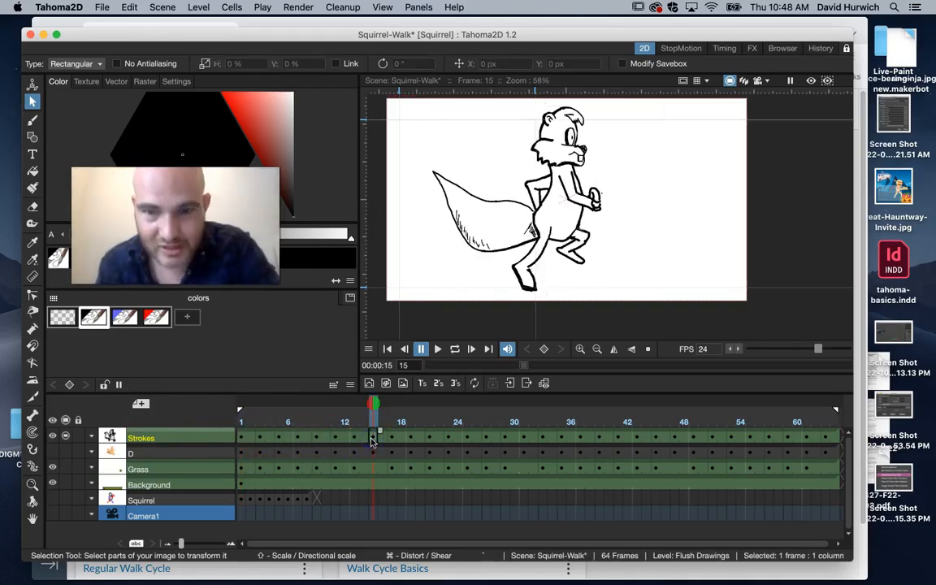
pyautogui.keyDown('shift'); pyautogui.click(241, 439); pyautogui.keyUp('shift')
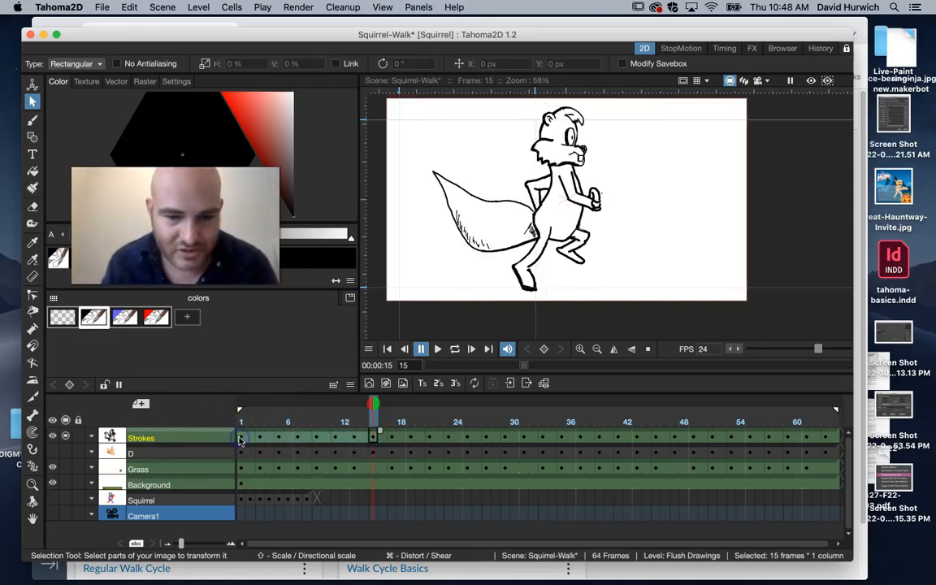
pyautogui.click(384, 439)
pyautogui.keyDown('shift'); pyautogui.click(238, 439); pyautogui.keyUp('shift')
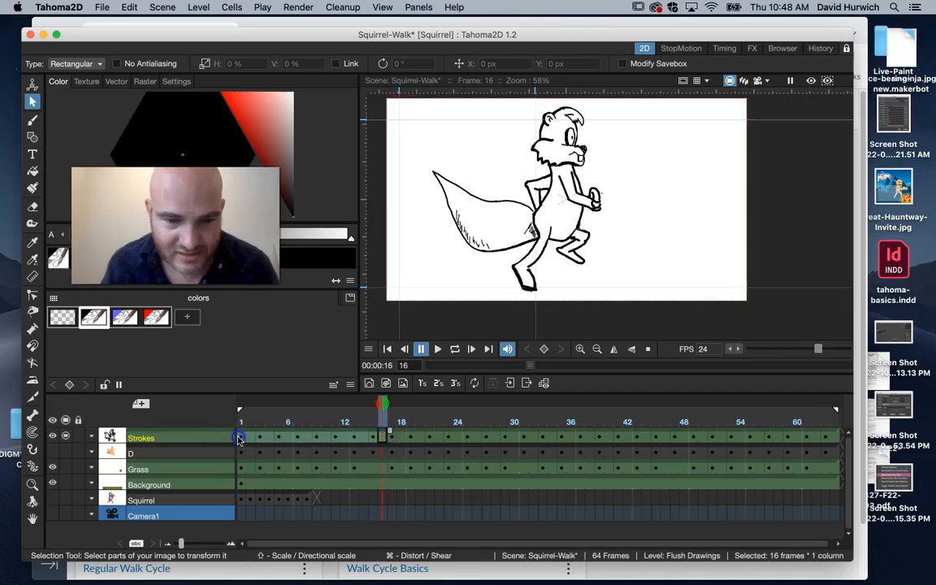
pyautogui.click(129, 8)
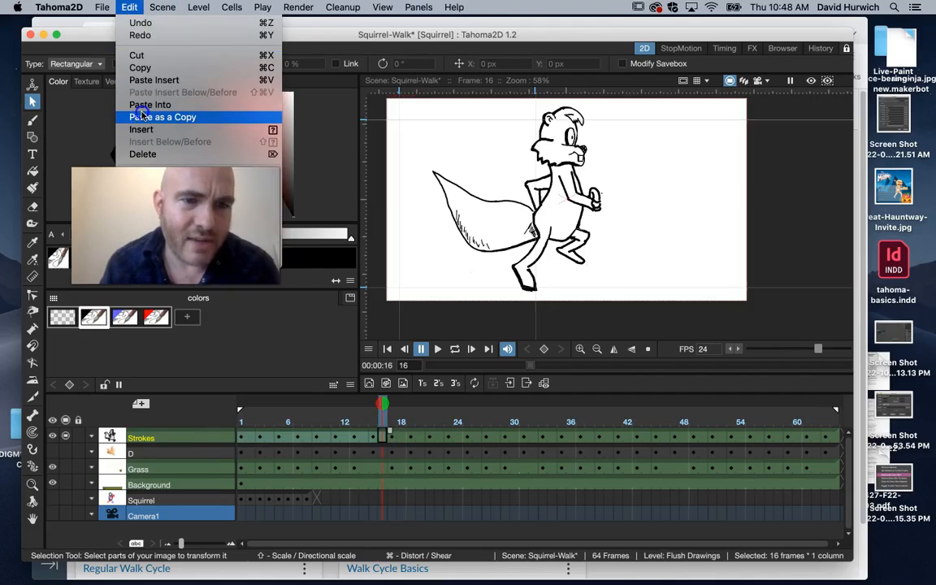
pyautogui.click(220, 315)
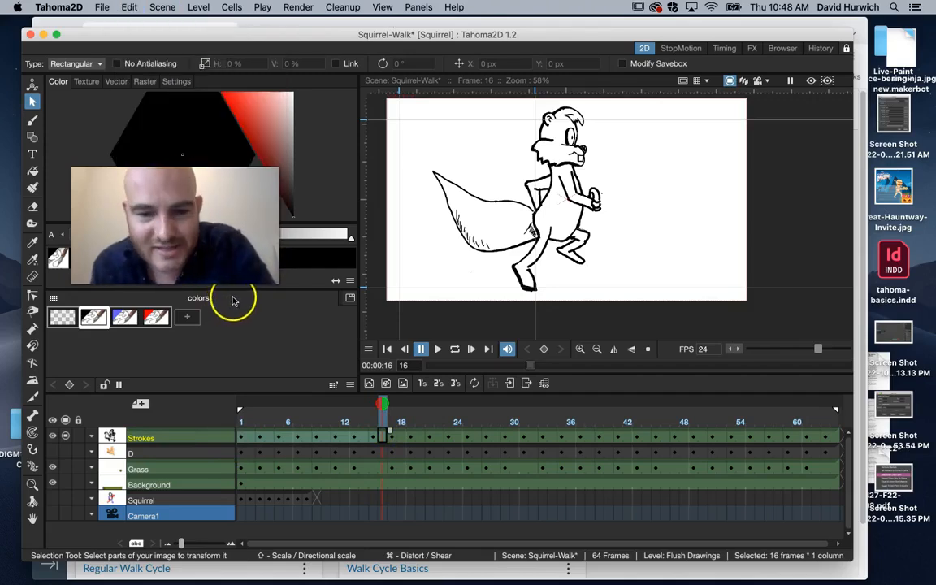
# Step: Thin the thick lower outline of the squirrel's tail at frame 1 of the Strokes layer with the Eraser
pyautogui.moveTo(388, 416); pyautogui.dragTo(105, 413)
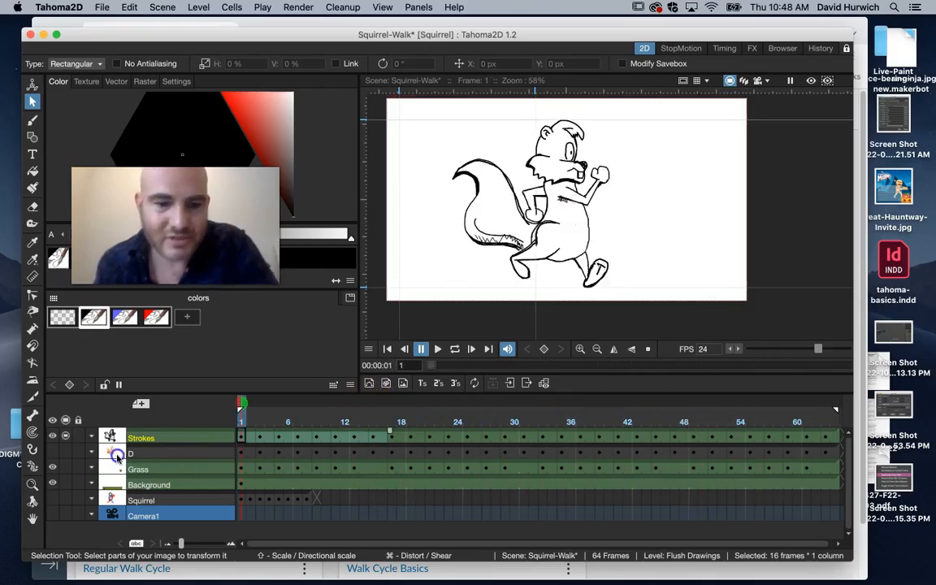
pyautogui.scroll(5, 418, 284)
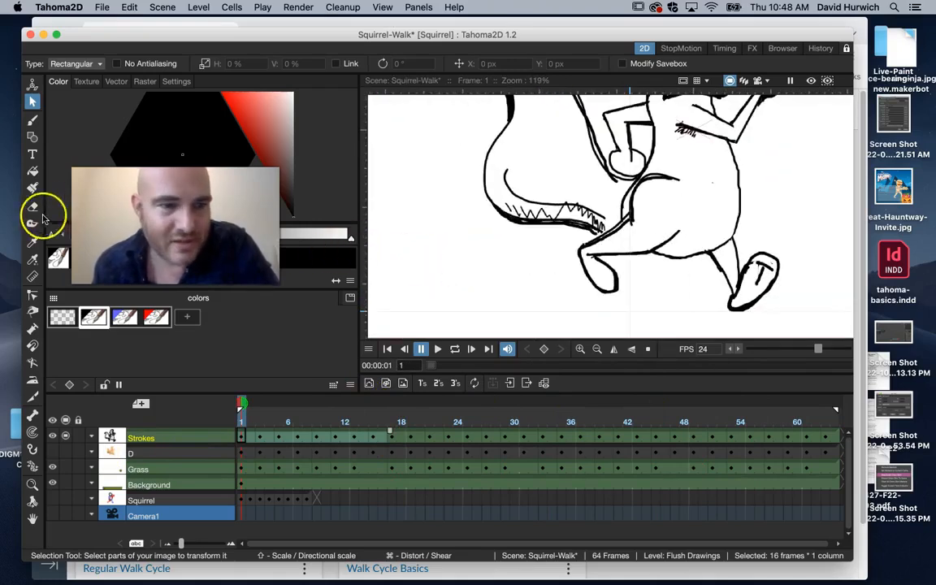
pyautogui.click(33, 206)
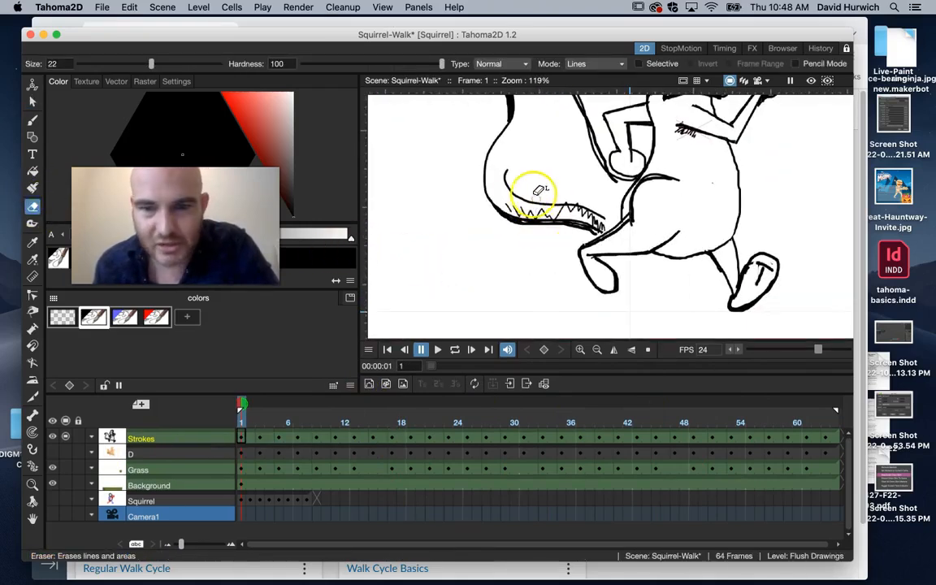
pyautogui.moveTo(506, 225)
pyautogui.mouseDown()
pyautogui.moveTo(497, 220)
pyautogui.moveTo(581, 234)
pyautogui.moveTo(574, 233)
pyautogui.mouseUp()
pyautogui.moveTo(505, 224)
pyautogui.mouseDown()
pyautogui.moveTo(591, 237)
pyautogui.moveTo(507, 222)
pyautogui.moveTo(487, 208)
pyautogui.moveTo(560, 224)
pyautogui.mouseUp()
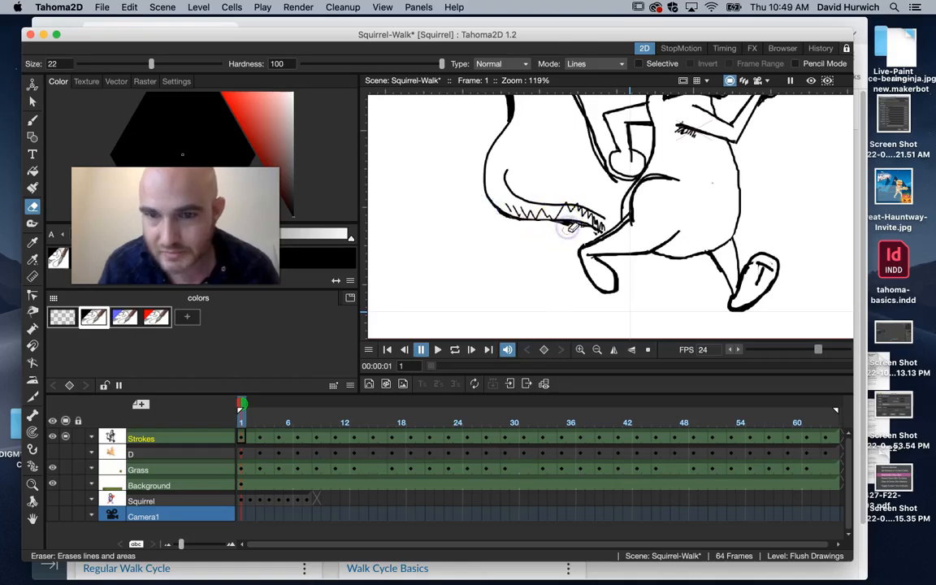
pyautogui.moveTo(539, 230); pyautogui.dragTo(498, 217)
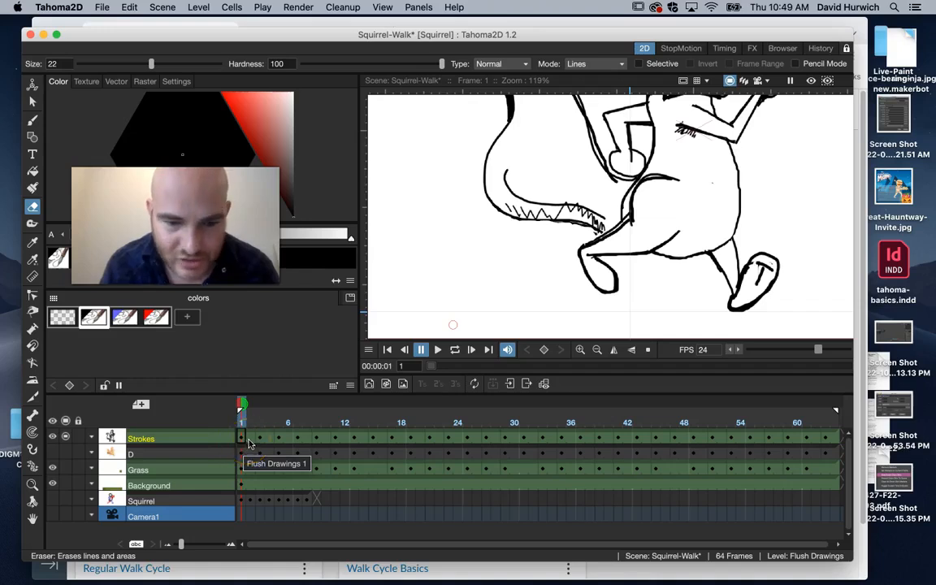
# Step: Trim excess ink from the edge of the rear foot and the back line of the front leg at frame 17
pyautogui.click(393, 431)
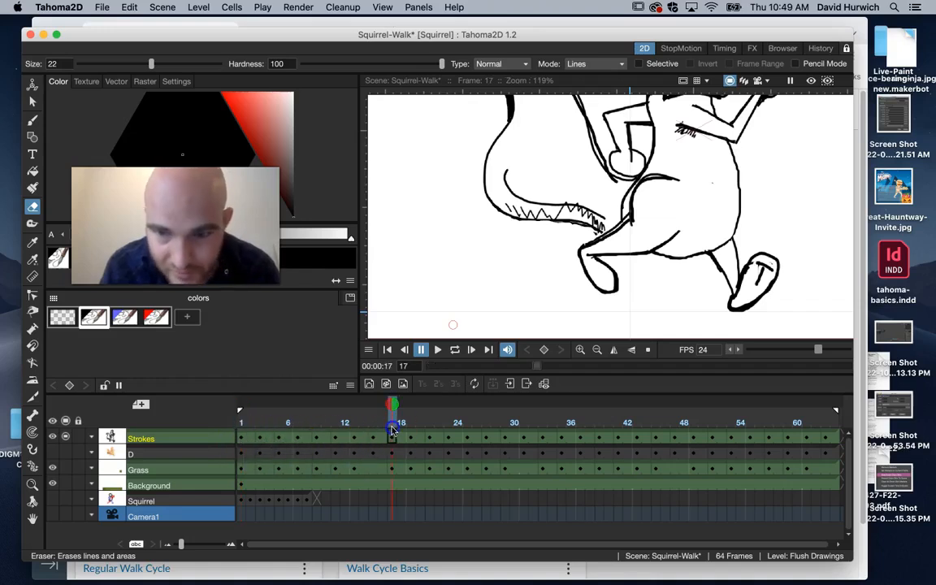
pyautogui.moveTo(404, 425)
pyautogui.mouseDown()
pyautogui.moveTo(377, 425)
pyautogui.moveTo(393, 428)
pyautogui.mouseUp()
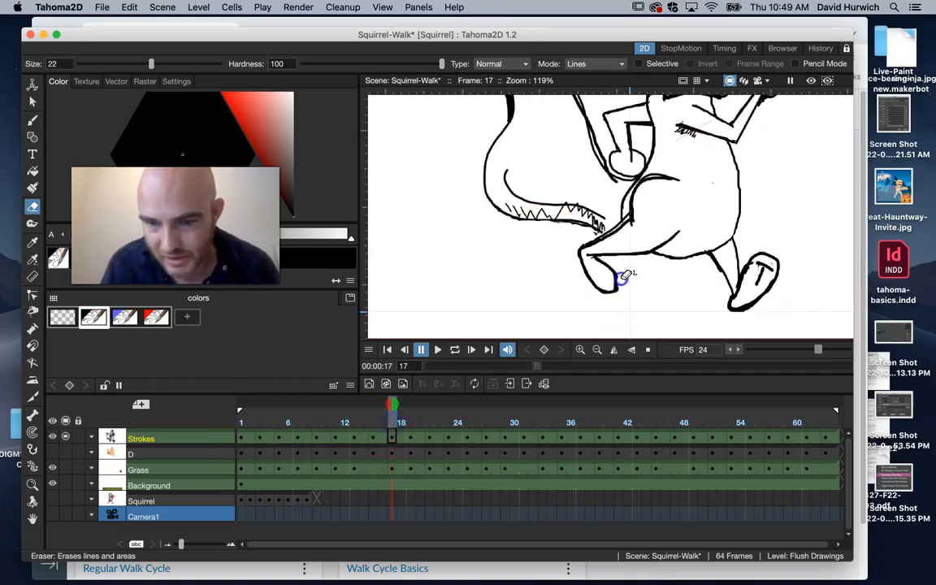
pyautogui.moveTo(621, 273); pyautogui.dragTo(619, 291)
pyautogui.moveTo(734, 313)
pyautogui.mouseDown()
pyautogui.moveTo(769, 297)
pyautogui.moveTo(734, 318)
pyautogui.moveTo(713, 263)
pyautogui.mouseUp()
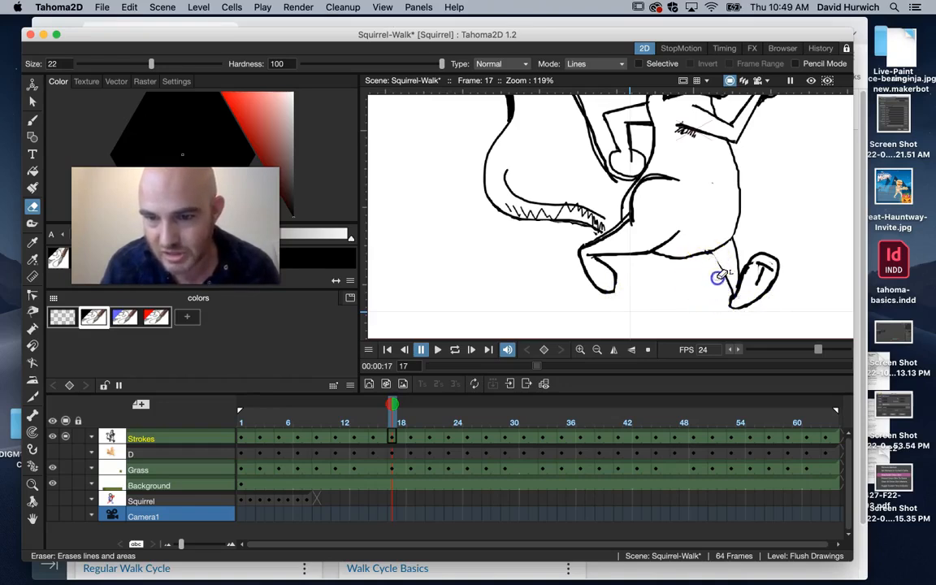
# Step: Redraw the front leg's back line with the Brush tool and add a short stroke where the belly meets the rear leg
pyautogui.click(32, 120)
pyautogui.moveTo(705, 251); pyautogui.dragTo(712, 258)
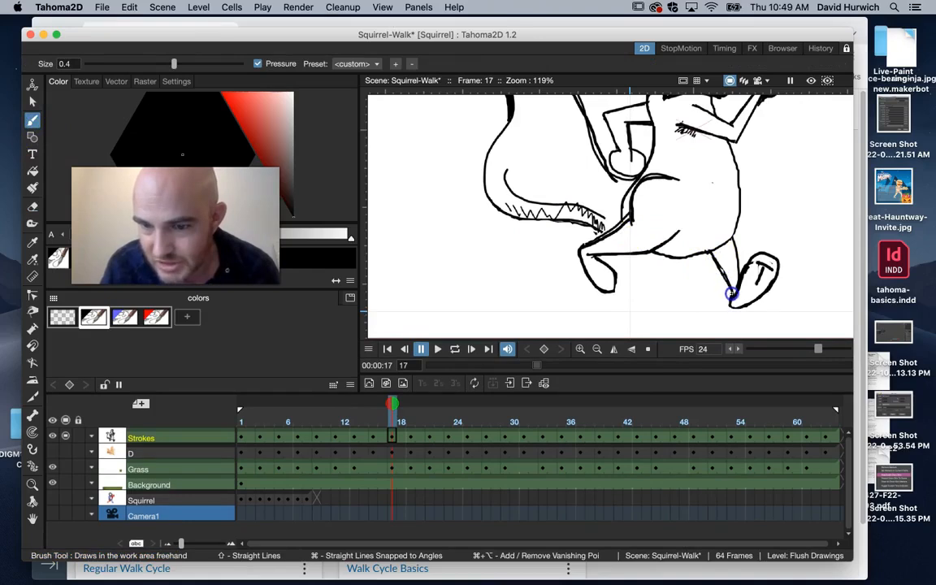
pyautogui.scroll(-3, 731, 294)
pyautogui.scroll(8, 732, 294)
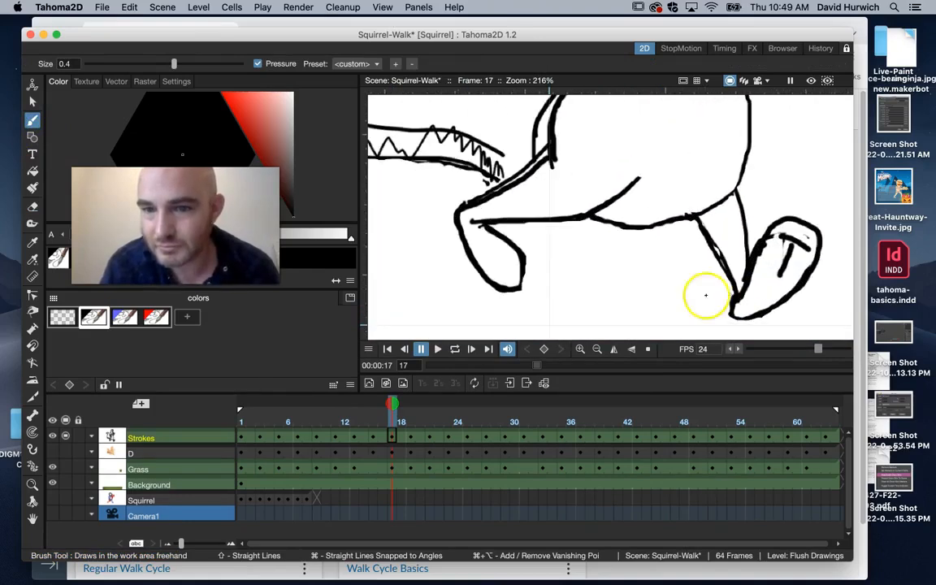
pyautogui.moveTo(590, 215); pyautogui.dragTo(599, 226)
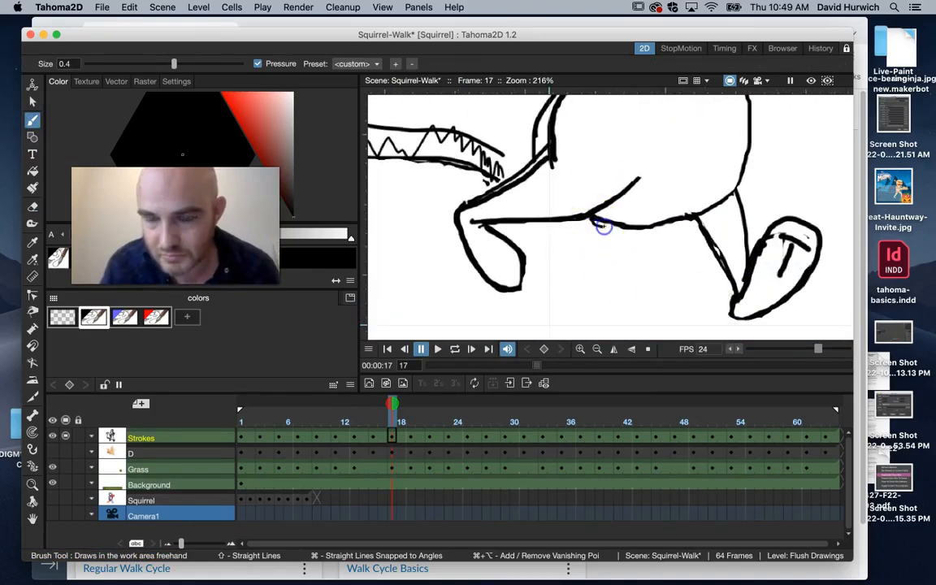
# Step: Set the brush size to 1.09 and thicken the squirrel's belly line and the underside of its rear leg
pyautogui.click(176, 64)
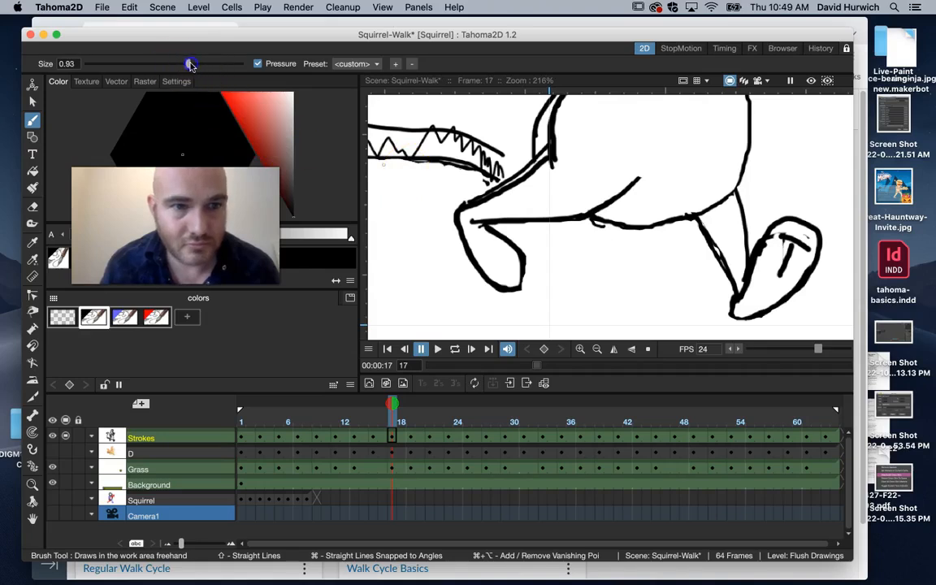
pyautogui.moveTo(193, 64); pyautogui.dragTo(194, 64)
pyautogui.moveTo(588, 216)
pyautogui.mouseDown()
pyautogui.moveTo(623, 224)
pyautogui.moveTo(589, 219)
pyautogui.moveTo(674, 227)
pyautogui.mouseUp()
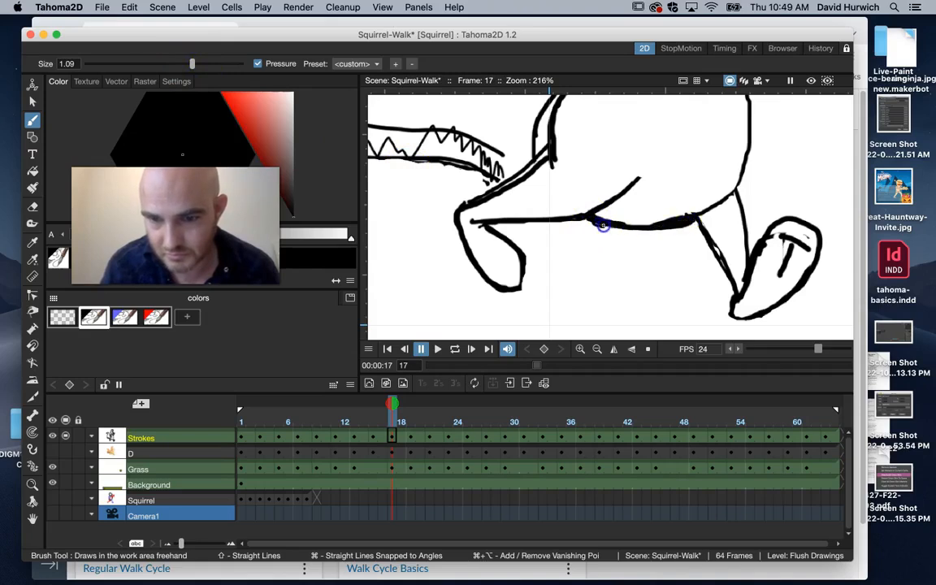
pyautogui.moveTo(684, 219); pyautogui.dragTo(620, 230)
pyautogui.moveTo(489, 224); pyautogui.dragTo(587, 221)
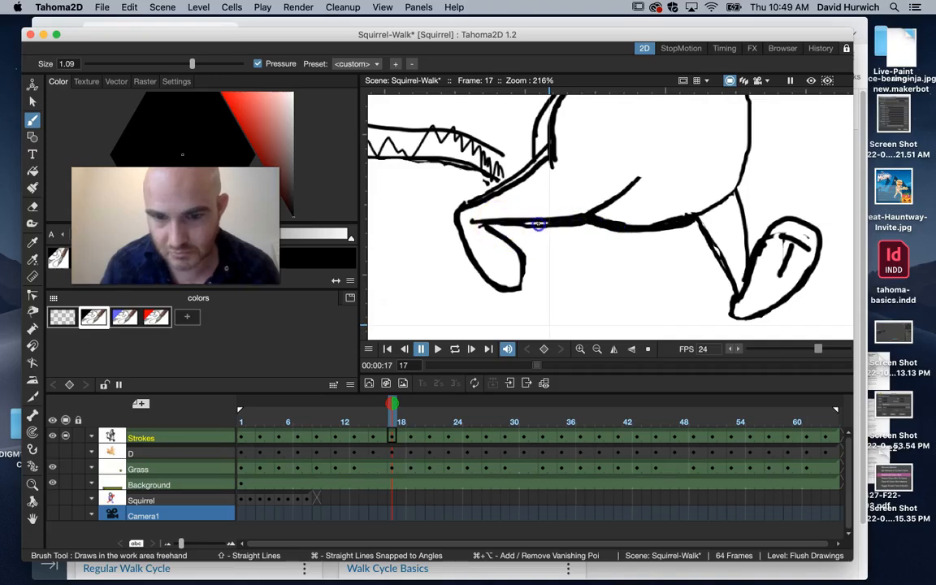
pyautogui.scroll(-6, 518, 224)
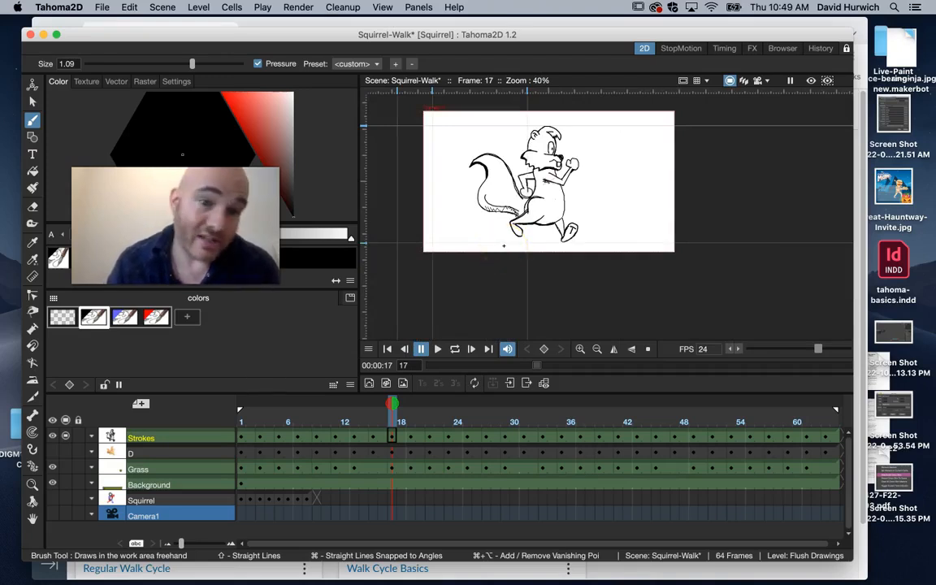
# Step: Show the D colour layer with the Strokes, keep Grass hidden, and scrub through the coloured walk to frame 40
pyautogui.click(53, 454)
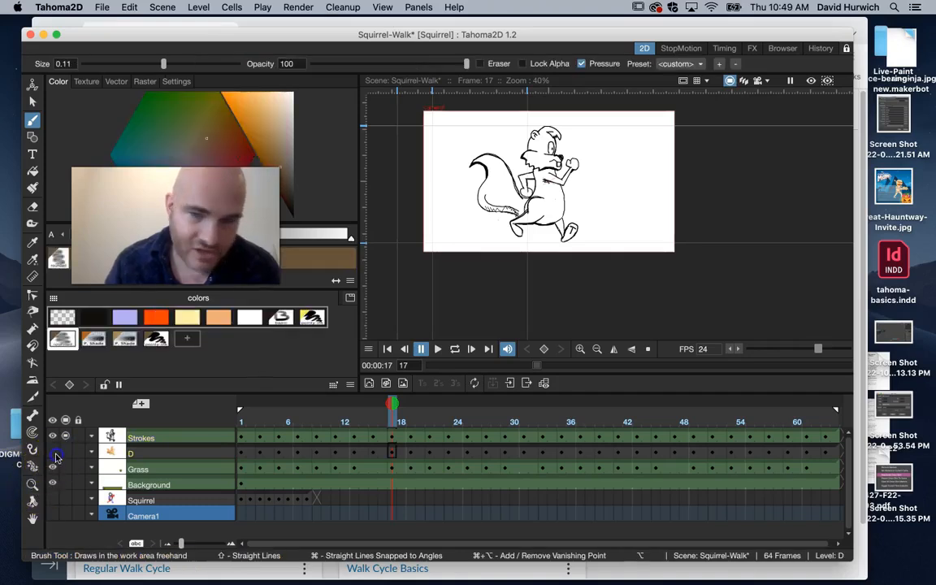
pyautogui.click(250, 417)
pyautogui.click(57, 469)
pyautogui.click(65, 469)
pyautogui.click(66, 452)
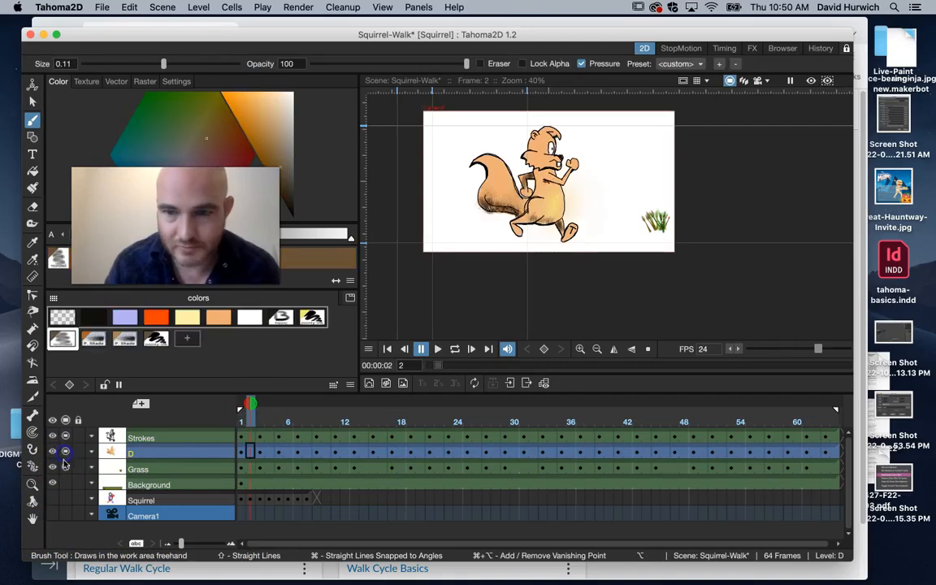
pyautogui.click(65, 469)
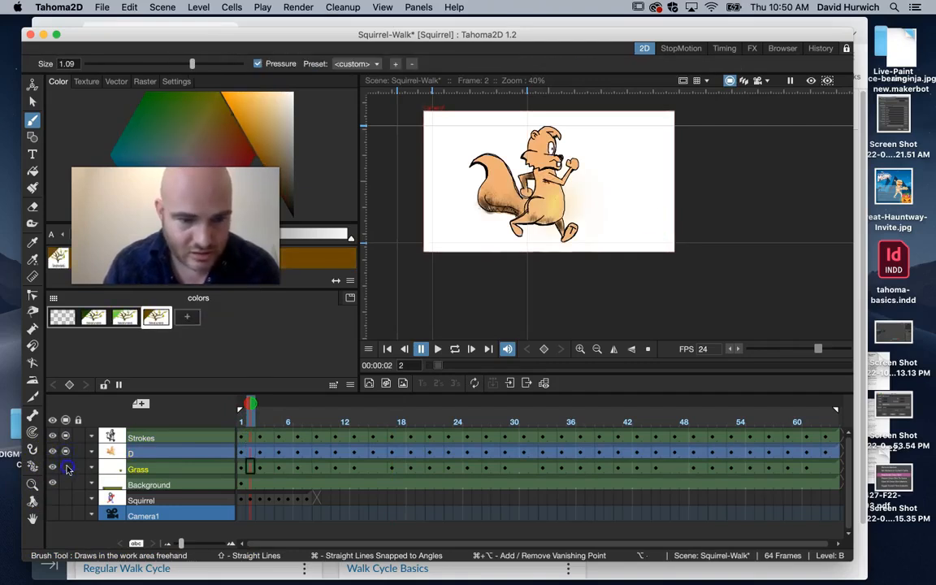
pyautogui.click(243, 419)
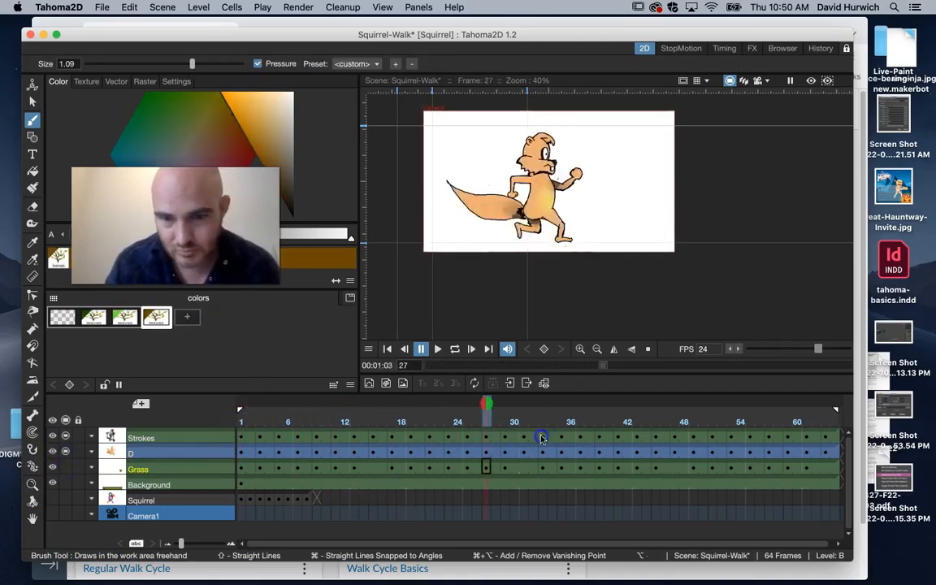
pyautogui.click(250, 451)
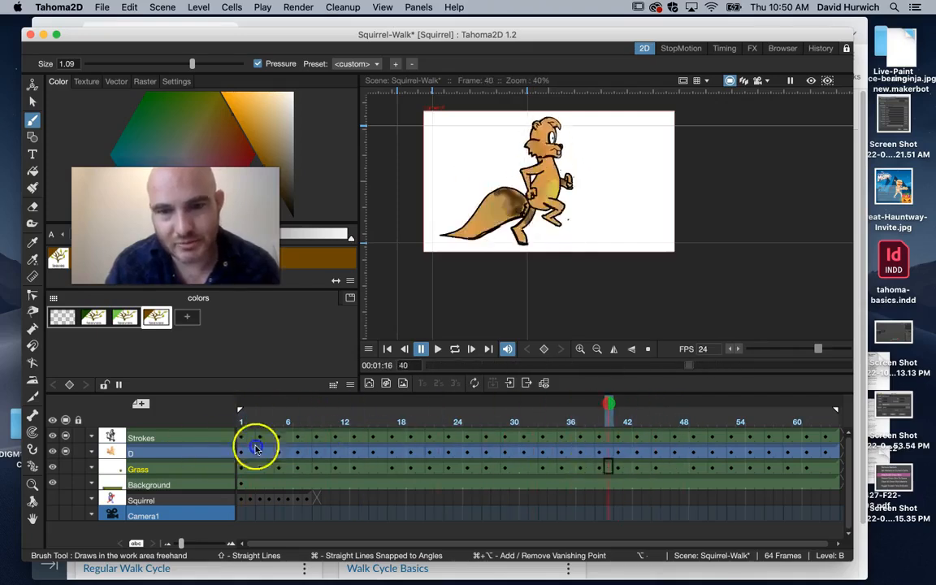
# Step: Show the Grass and Background layers and scrub the full scene forward to frame 38 and back to frame 15
pyautogui.click(67, 468)
pyautogui.click(68, 482)
pyautogui.moveTo(243, 410); pyautogui.dragTo(593, 392)
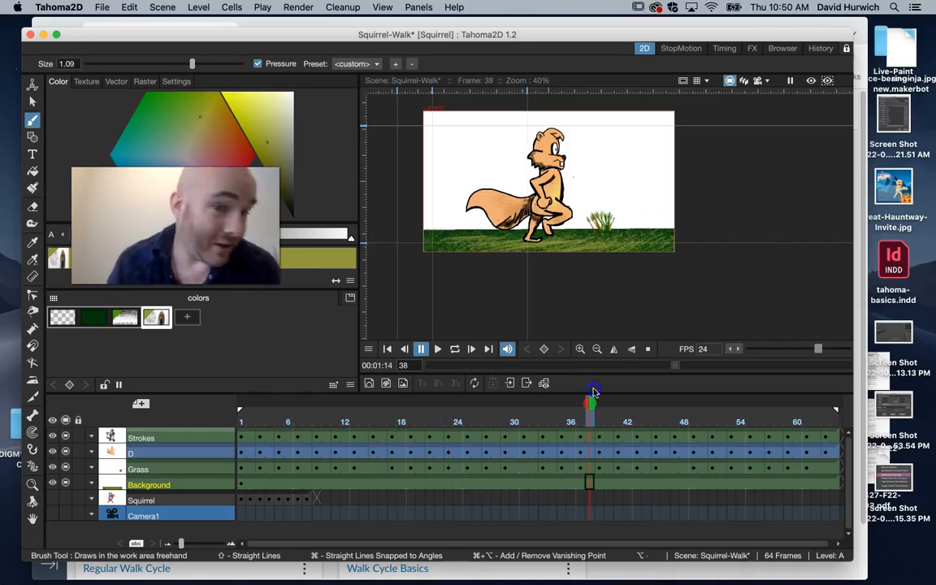
pyautogui.moveTo(453, 415); pyautogui.dragTo(373, 431)
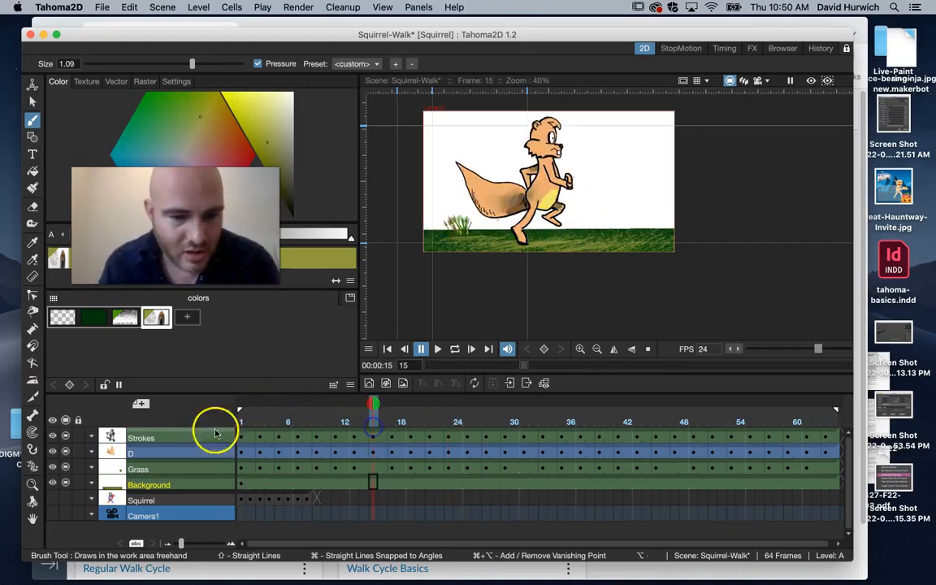
# Step: Hide the Background, Grass and D layers and return to frame 1
pyautogui.click(65, 482)
pyautogui.click(64, 471)
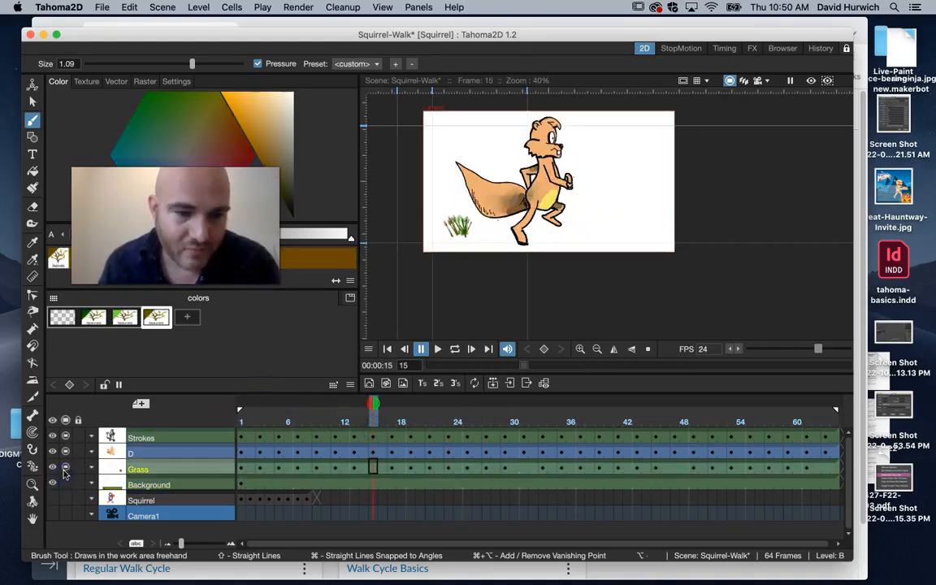
pyautogui.click(65, 451)
pyautogui.click(65, 467)
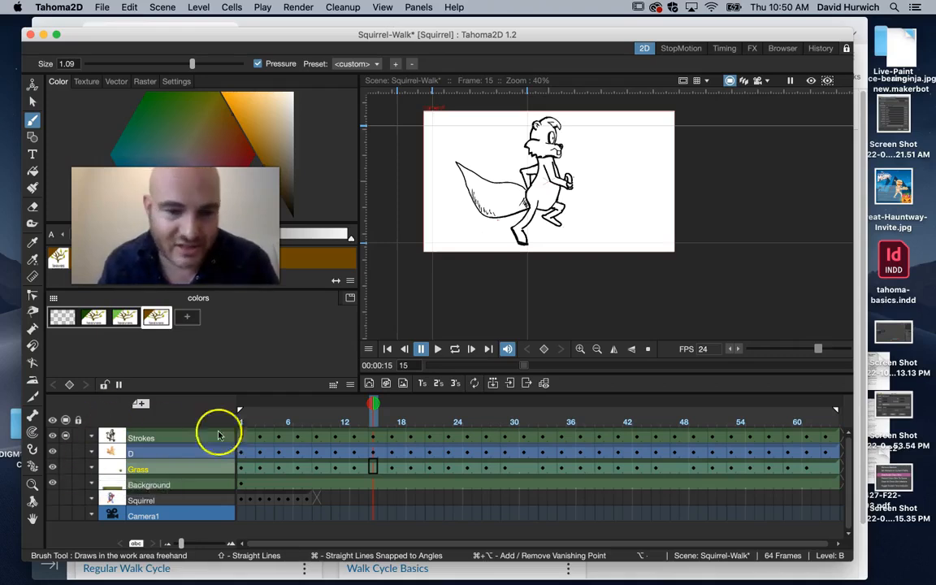
pyautogui.moveTo(245, 423)
pyautogui.mouseDown()
pyautogui.moveTo(618, 438)
pyautogui.moveTo(240, 444)
pyautogui.mouseUp()
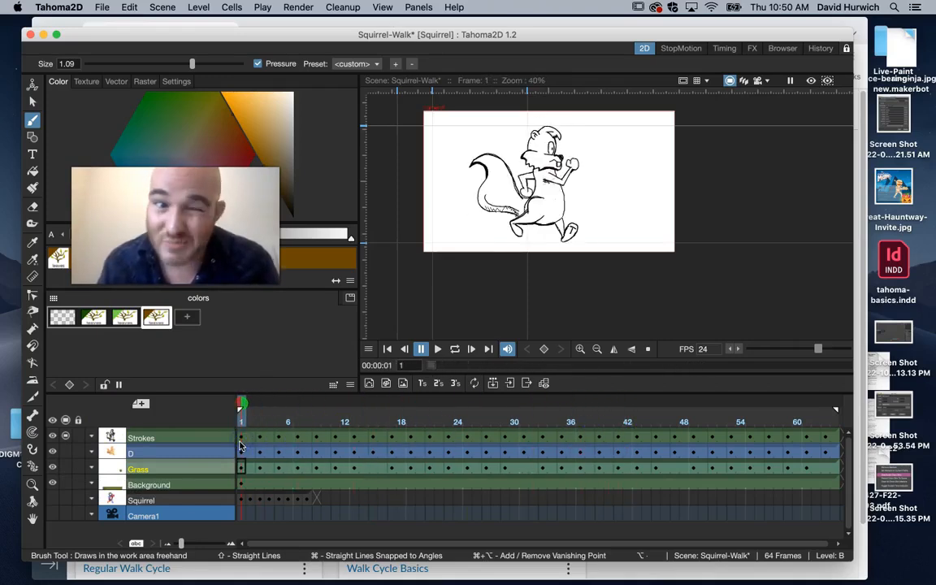
pyautogui.click(238, 444)
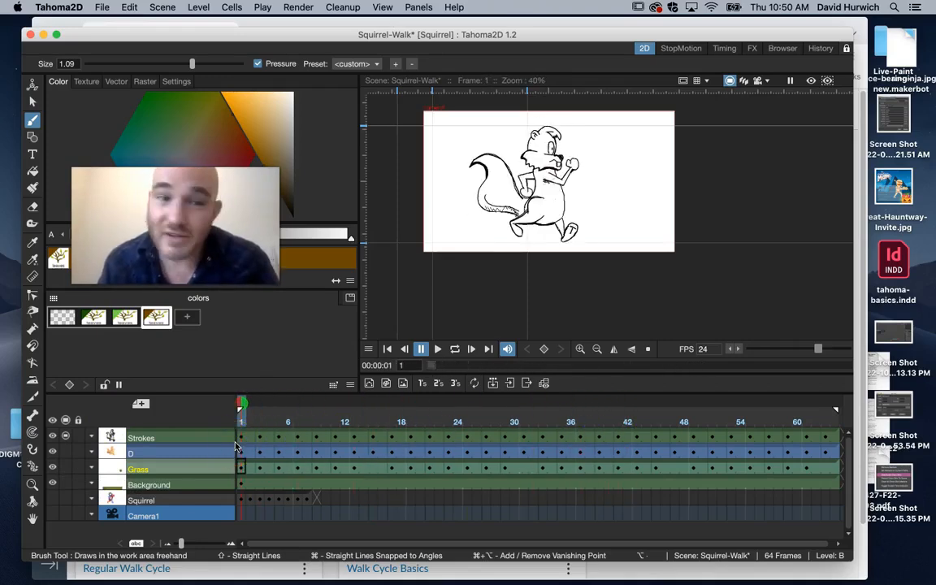
# Step: Show the Grass and Background layers together with the inked Strokes drawing
pyautogui.click(66, 473)
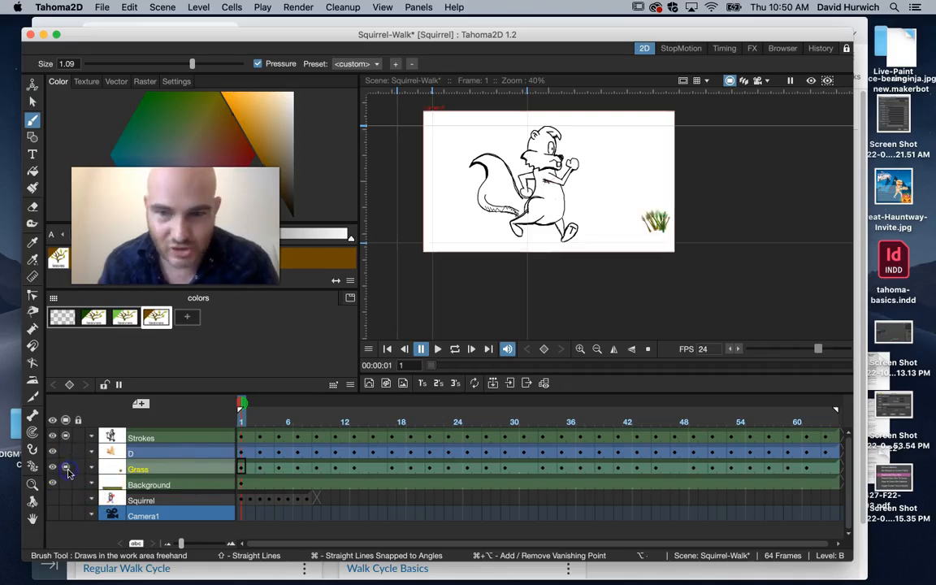
pyautogui.click(66, 473)
pyautogui.click(69, 480)
pyautogui.click(69, 481)
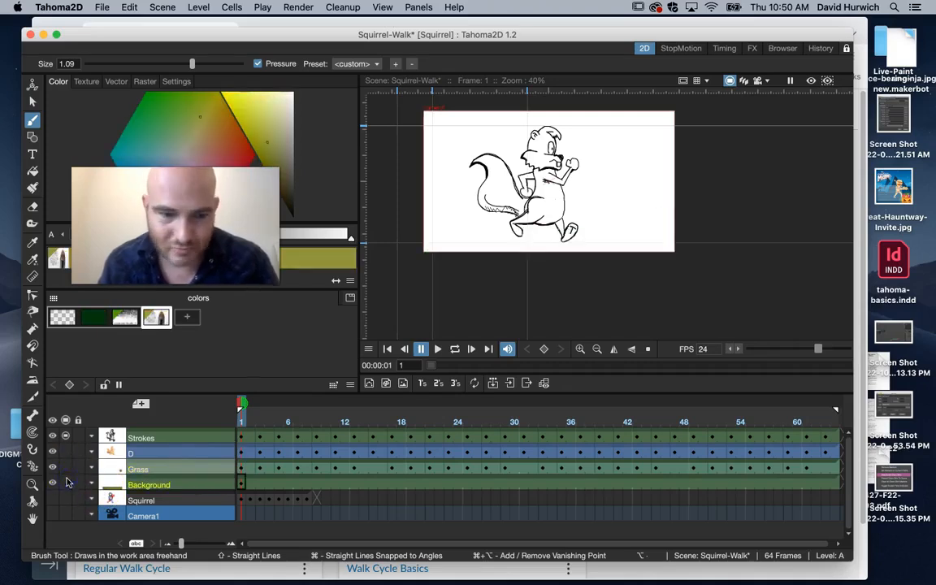
pyautogui.click(67, 483)
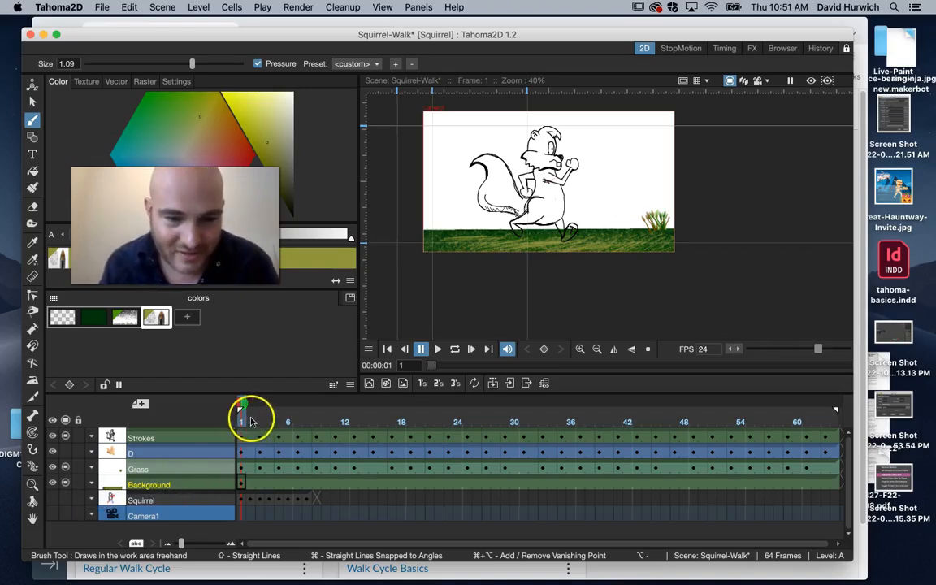
# Step: Scrub the inked walk cycle over the grass background and return to frame 1
pyautogui.moveTo(242, 403); pyautogui.dragTo(316, 405)
pyautogui.moveTo(368, 422)
pyautogui.mouseDown()
pyautogui.moveTo(782, 447)
pyautogui.moveTo(417, 448)
pyautogui.moveTo(42, 396)
pyautogui.mouseUp()
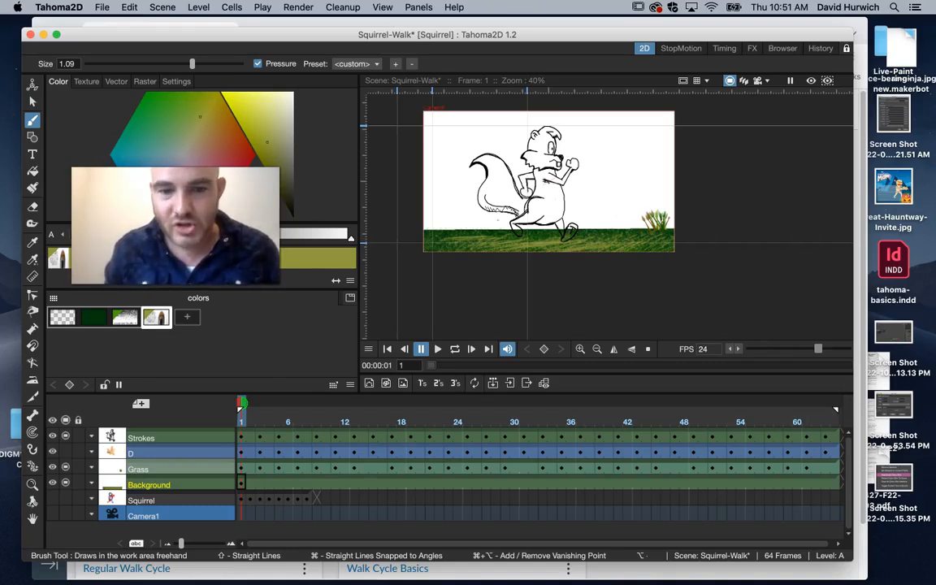
pyautogui.moveTo(241, 426); pyautogui.dragTo(222, 424)
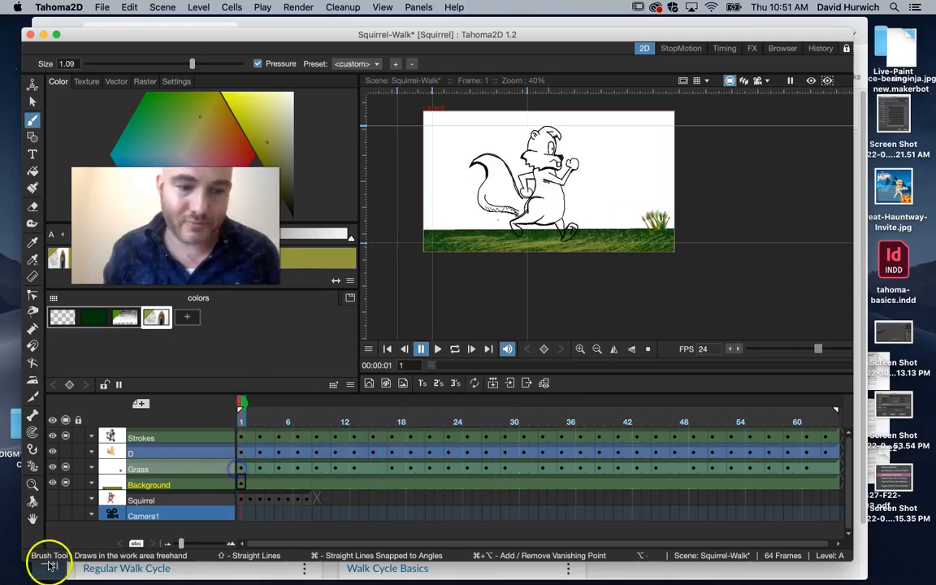